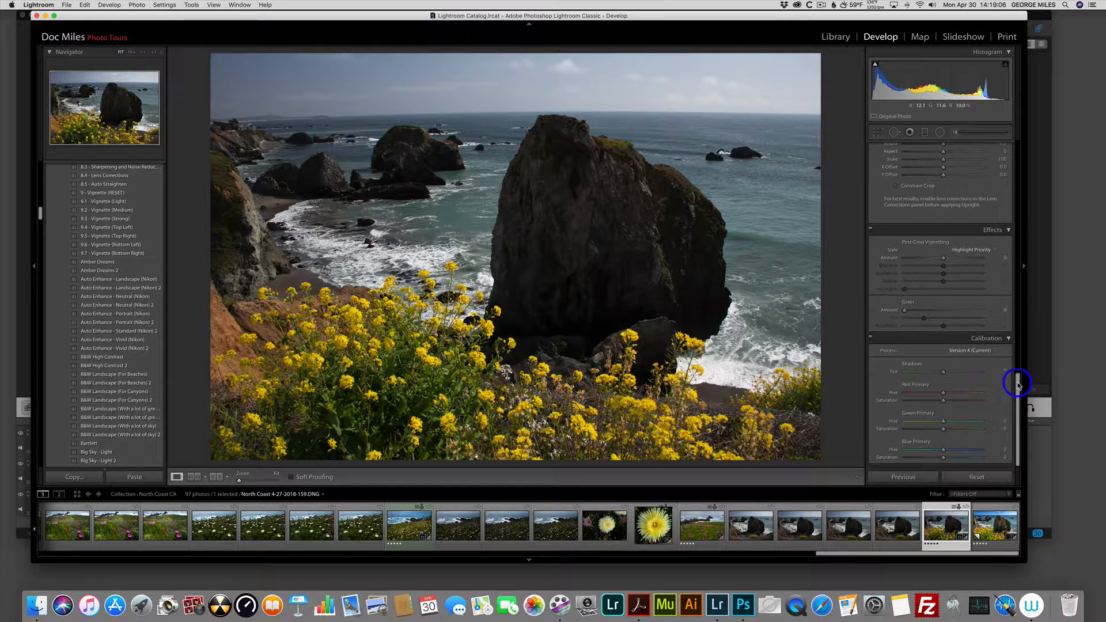
Open the Profile Browser for the coastal rock photo and compare the Adobe Monochrome profile with Adobe Color
scroll(1016, 392, up, 5)
scroll(1016, 315, up, 10)
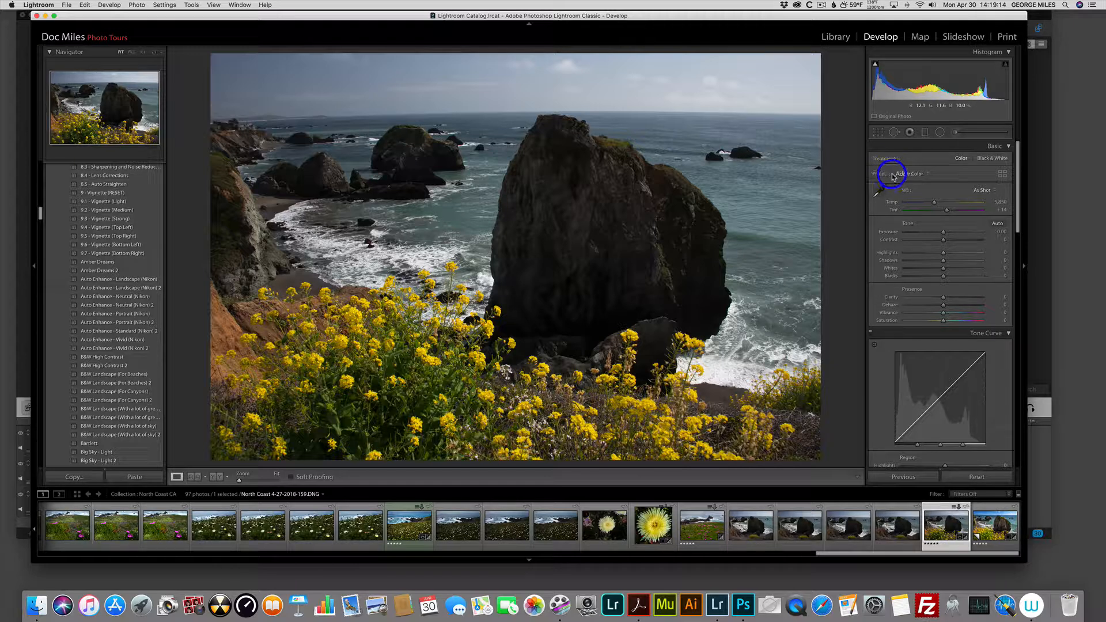
click(1001, 174)
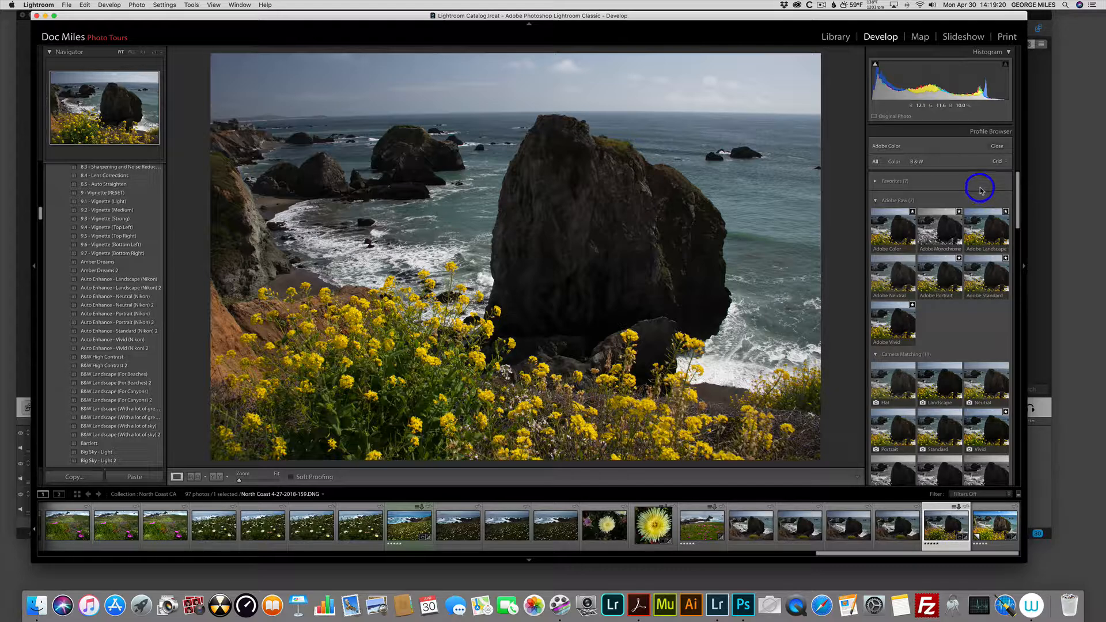
click(887, 233)
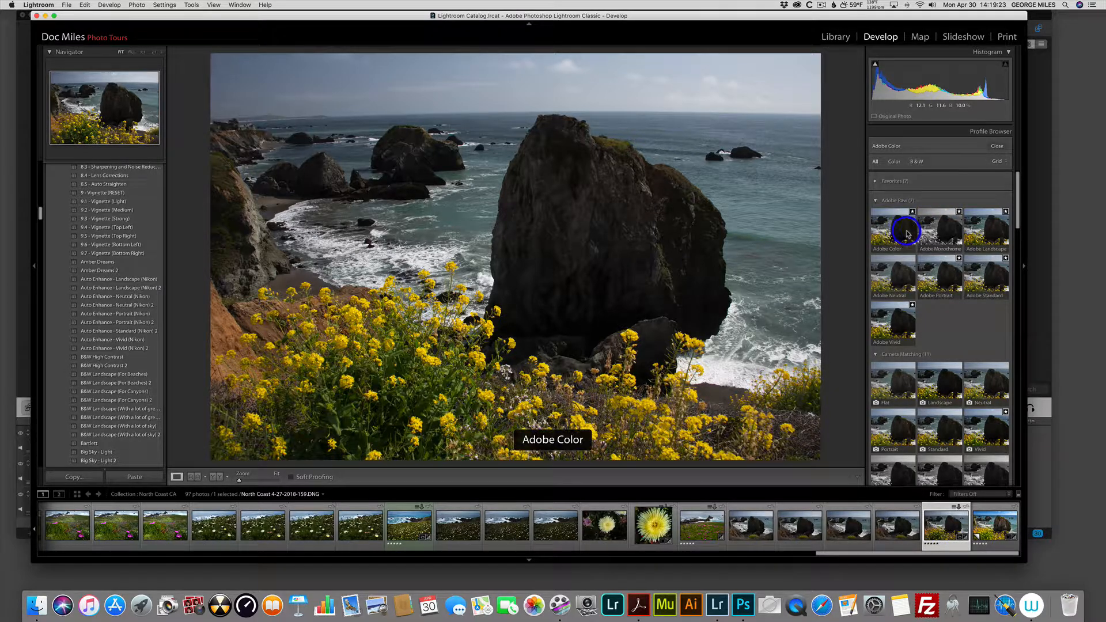
click(943, 237)
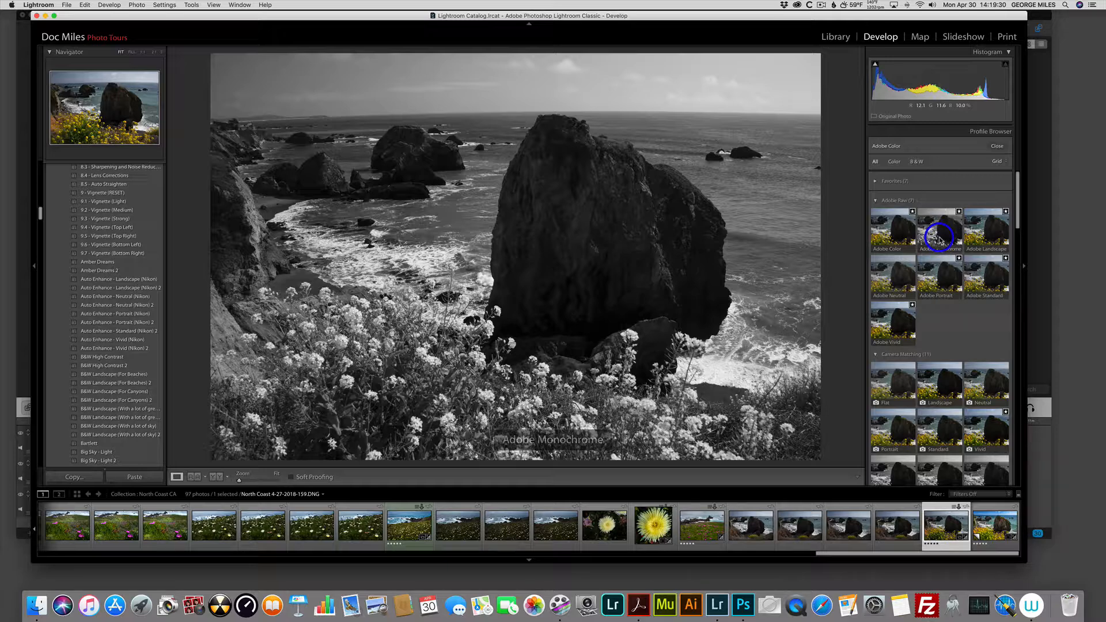
click(894, 230)
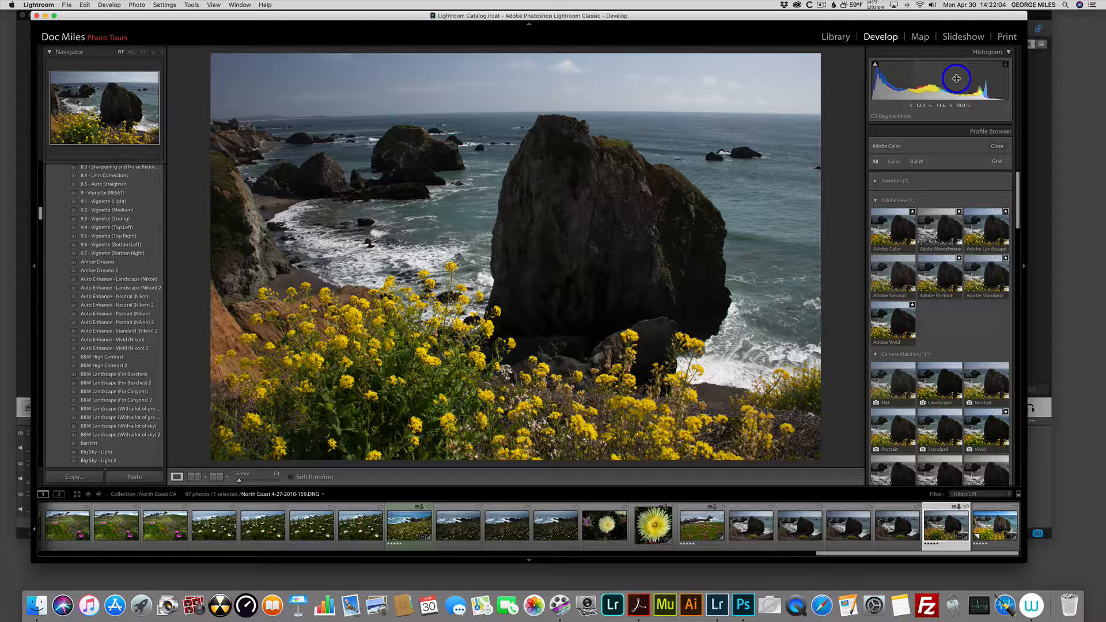
Try the Adobe Standard profile, return to Adobe Color, and compare the photo with its before version
click(886, 228)
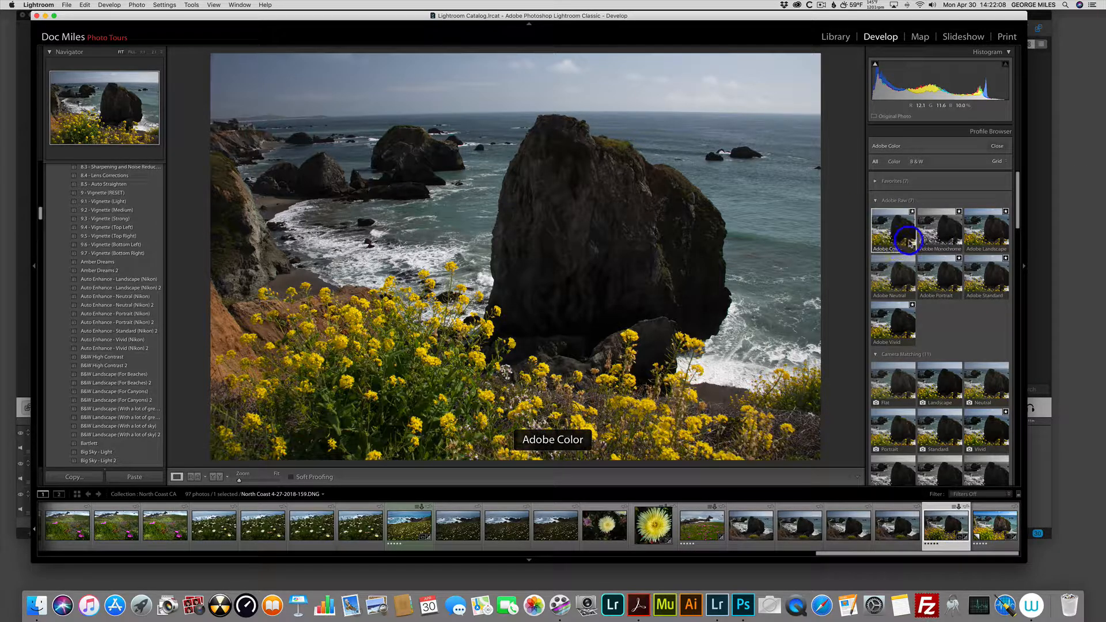
click(984, 282)
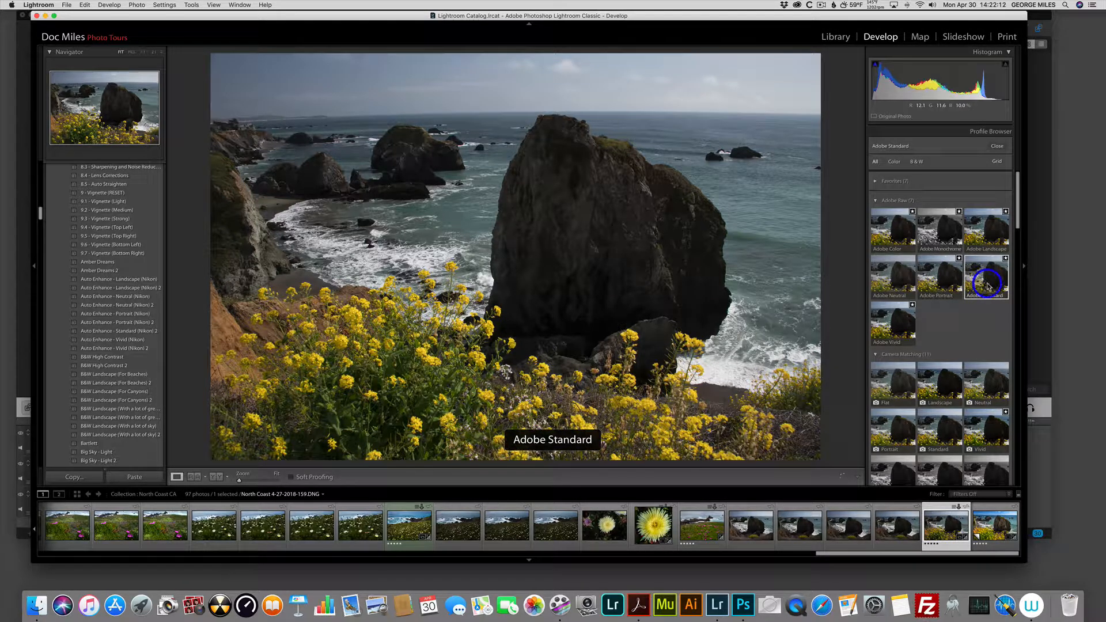
click(890, 237)
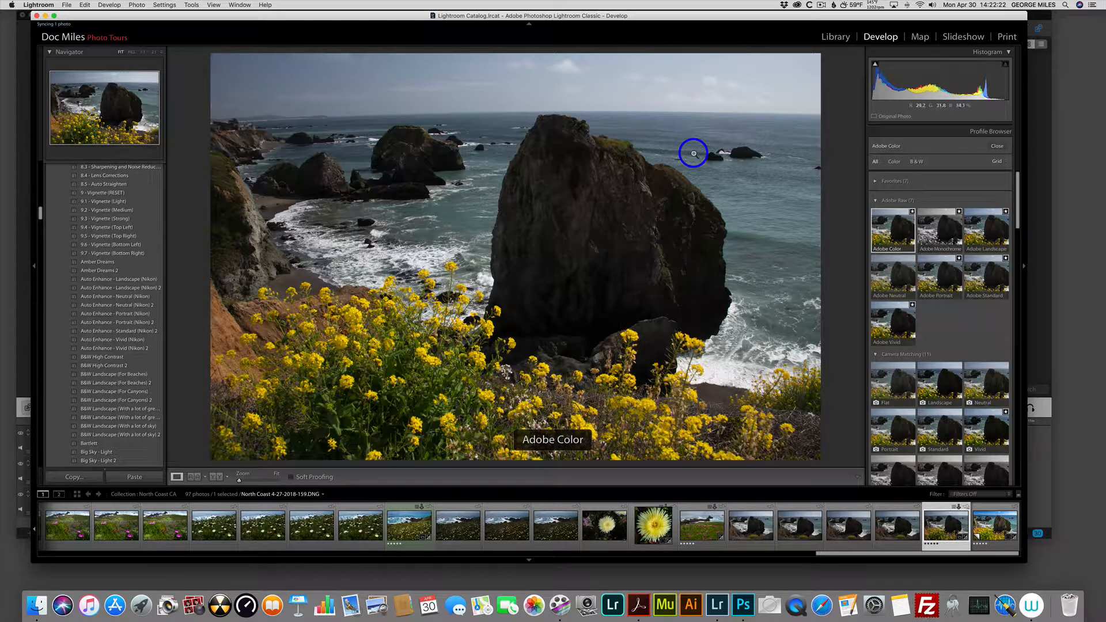
key(backslash)
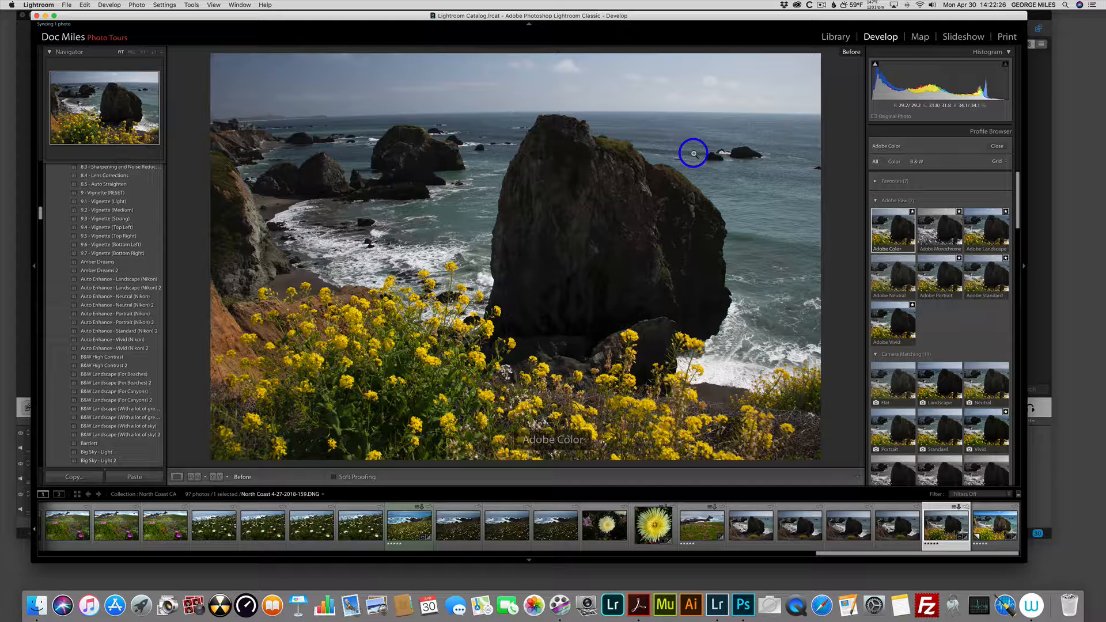
key(backslash)
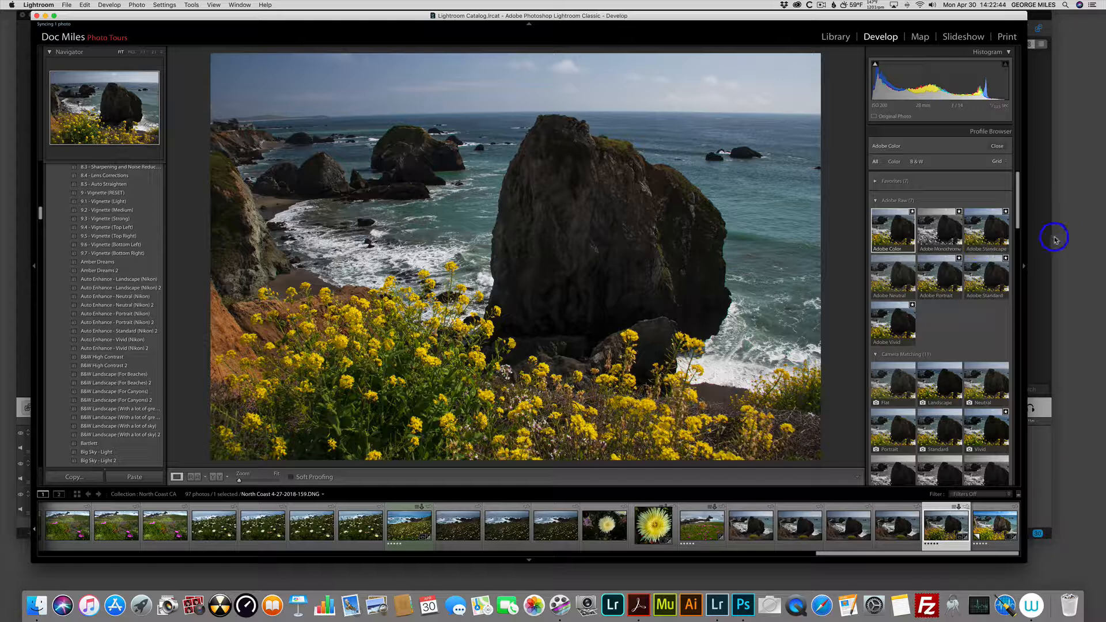
Alternate between the Adobe Neutral and Adobe Color profiles to compare them, ending on Adobe Neutral
click(891, 284)
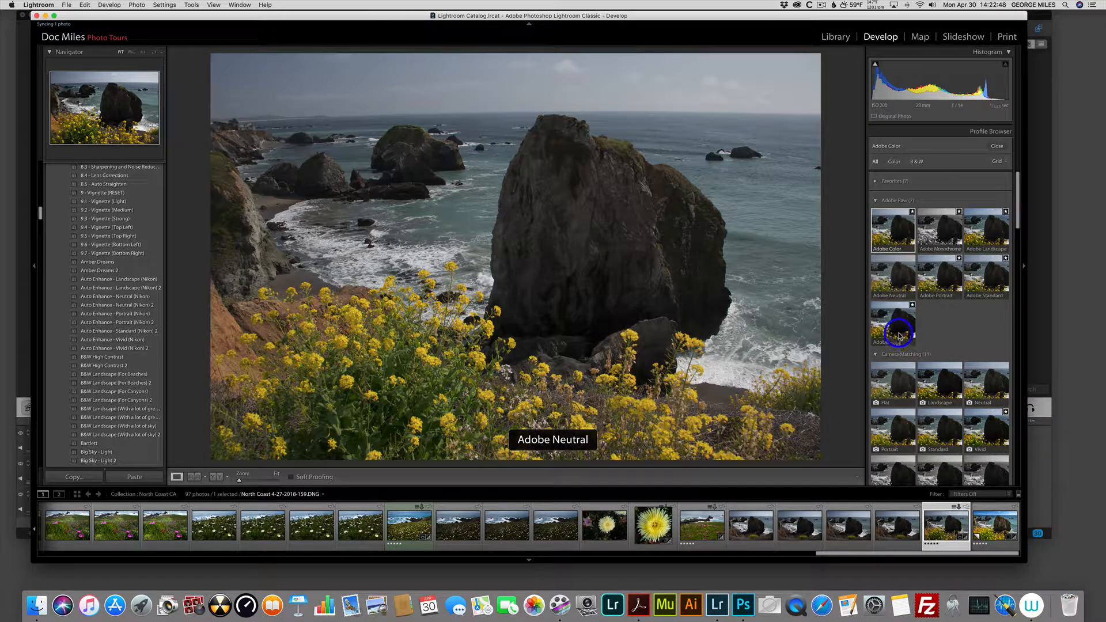
click(896, 284)
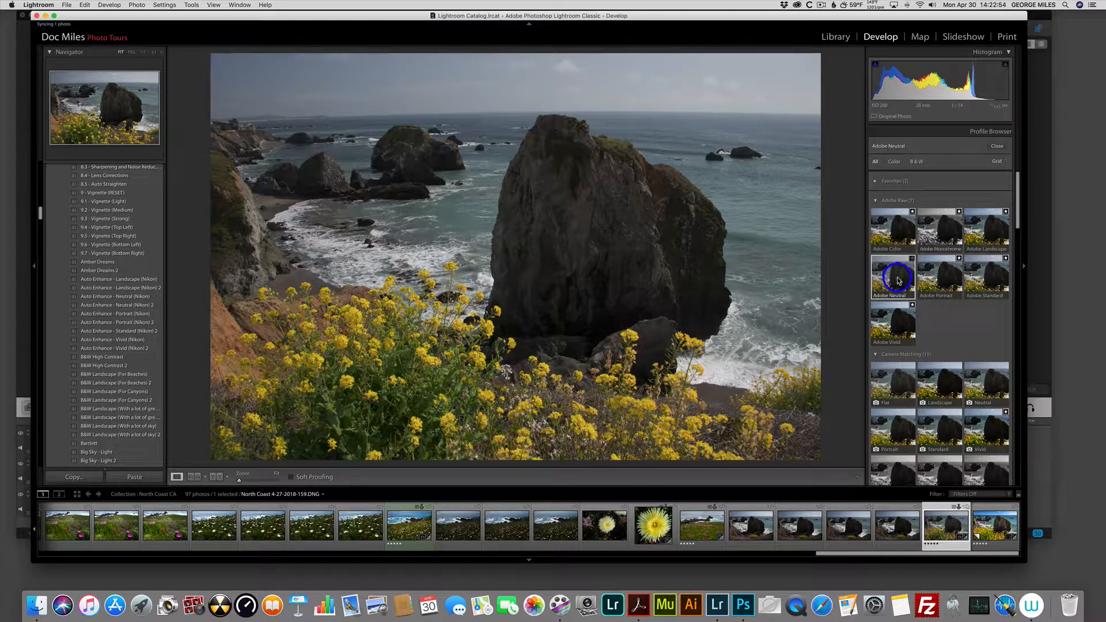
click(896, 232)
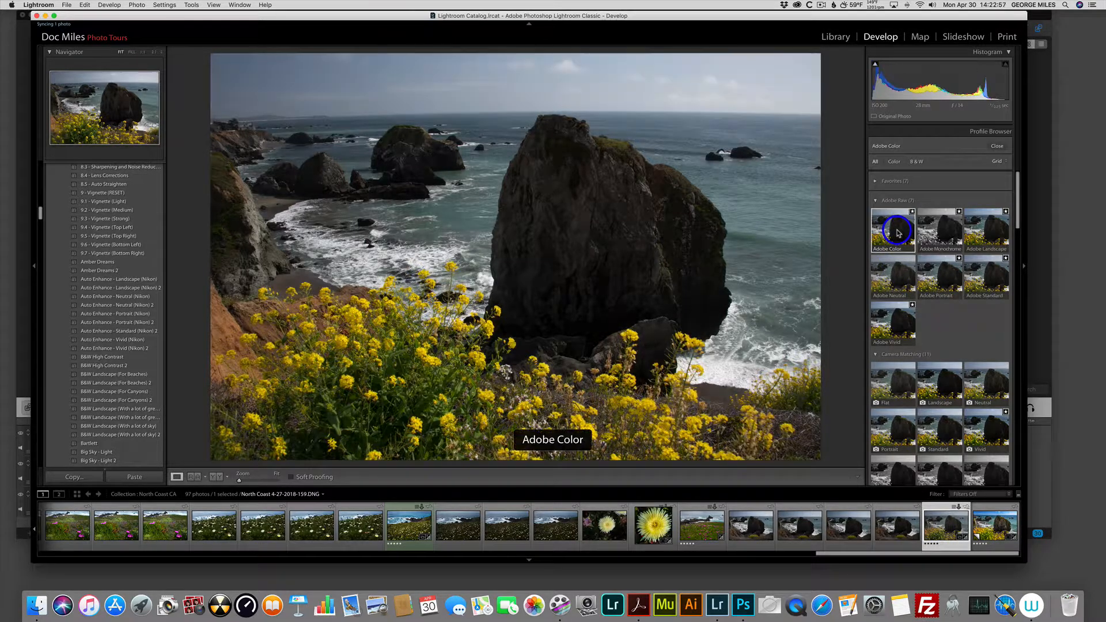
click(895, 280)
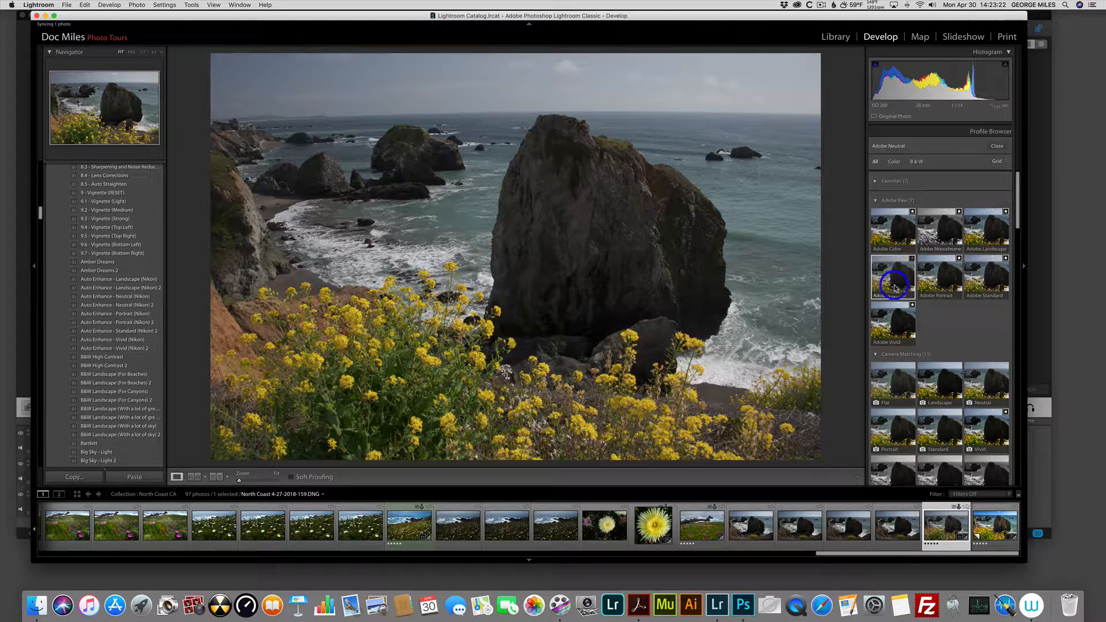
Apply the Adobe Vivid profile and alternate it with Adobe Landscape, ending on Adobe Landscape
click(893, 326)
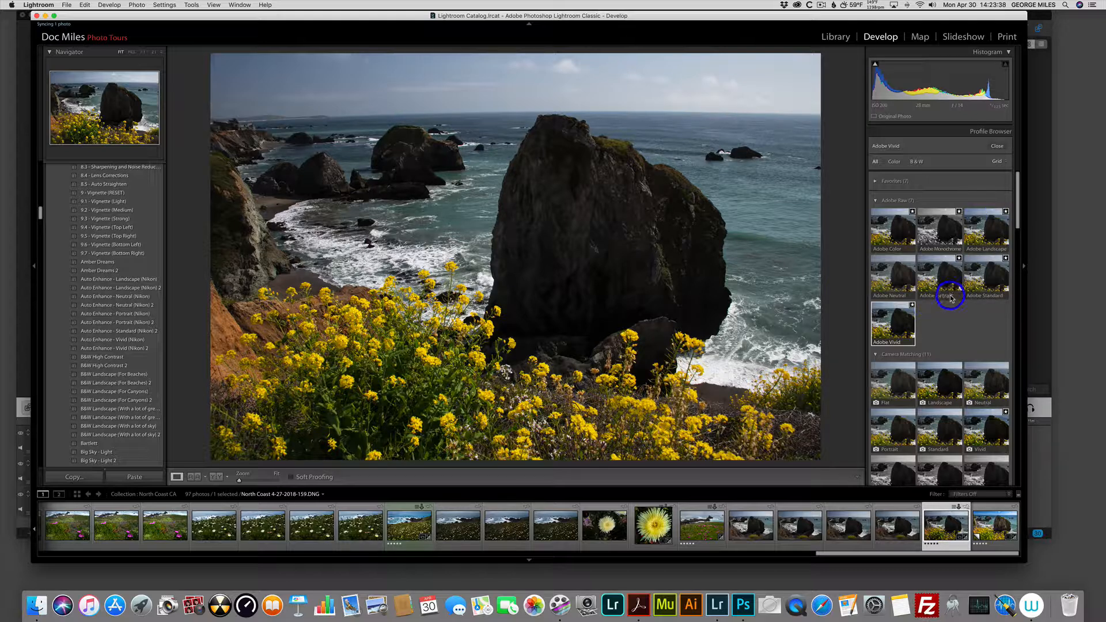
click(911, 312)
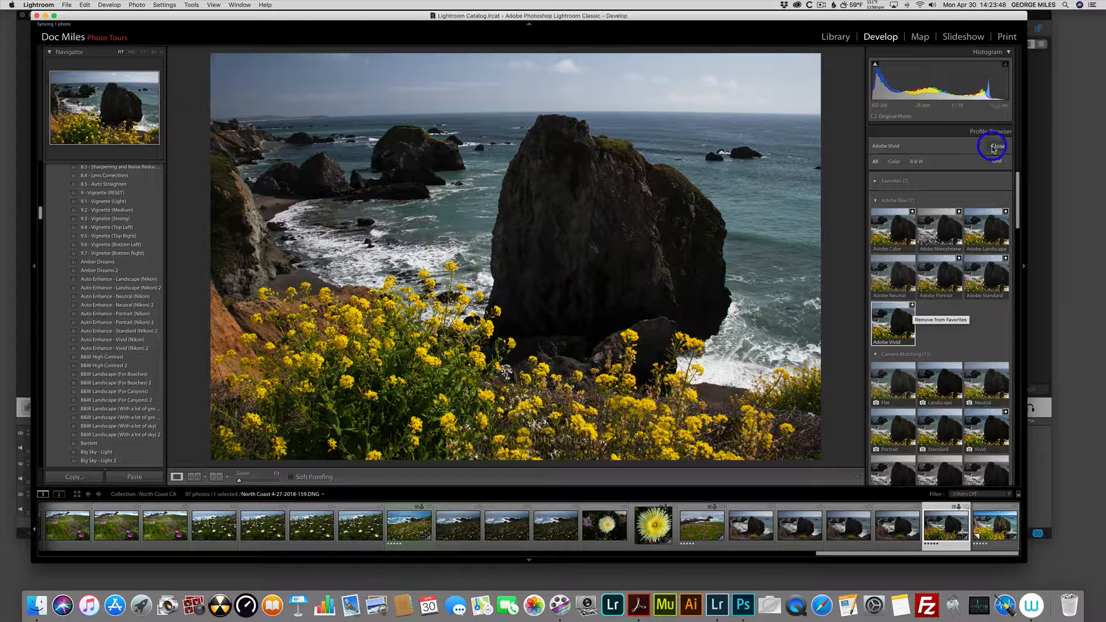
click(992, 230)
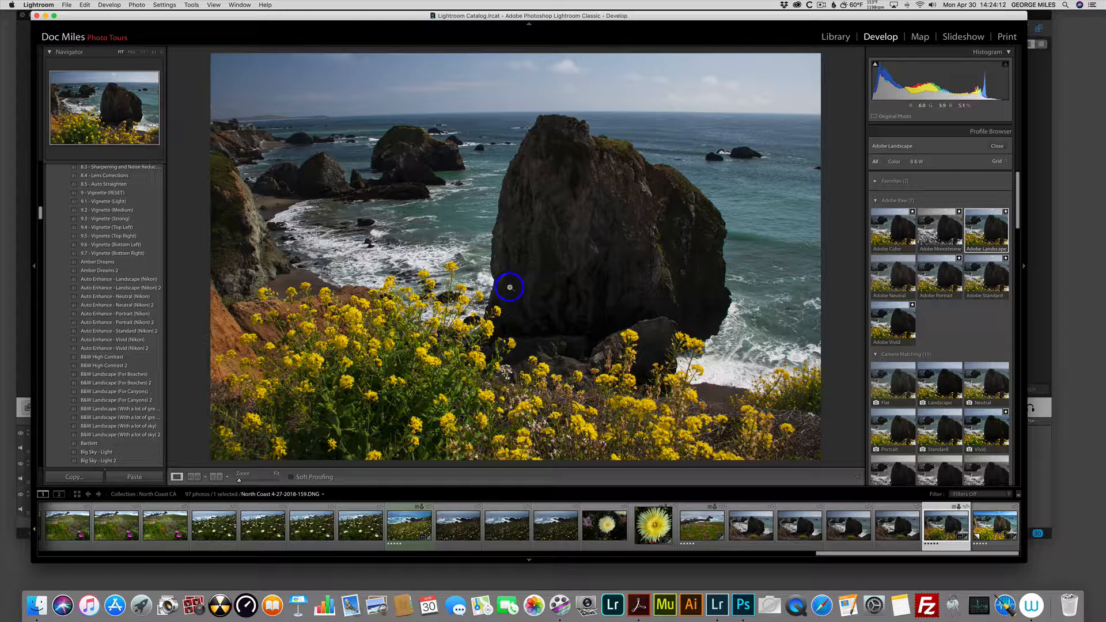
click(892, 323)
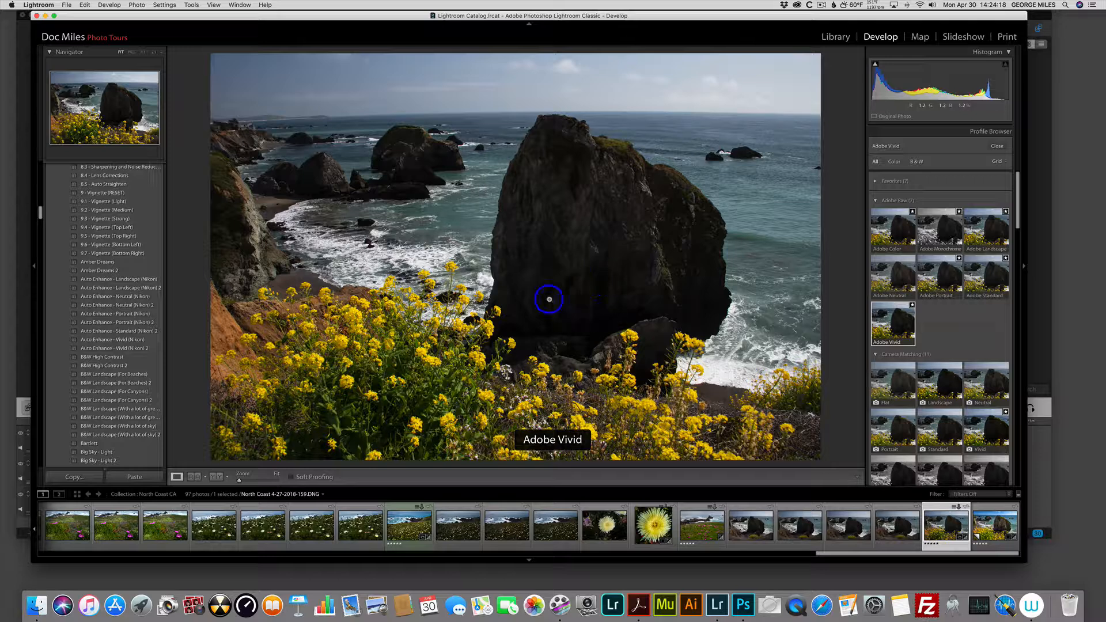
click(983, 229)
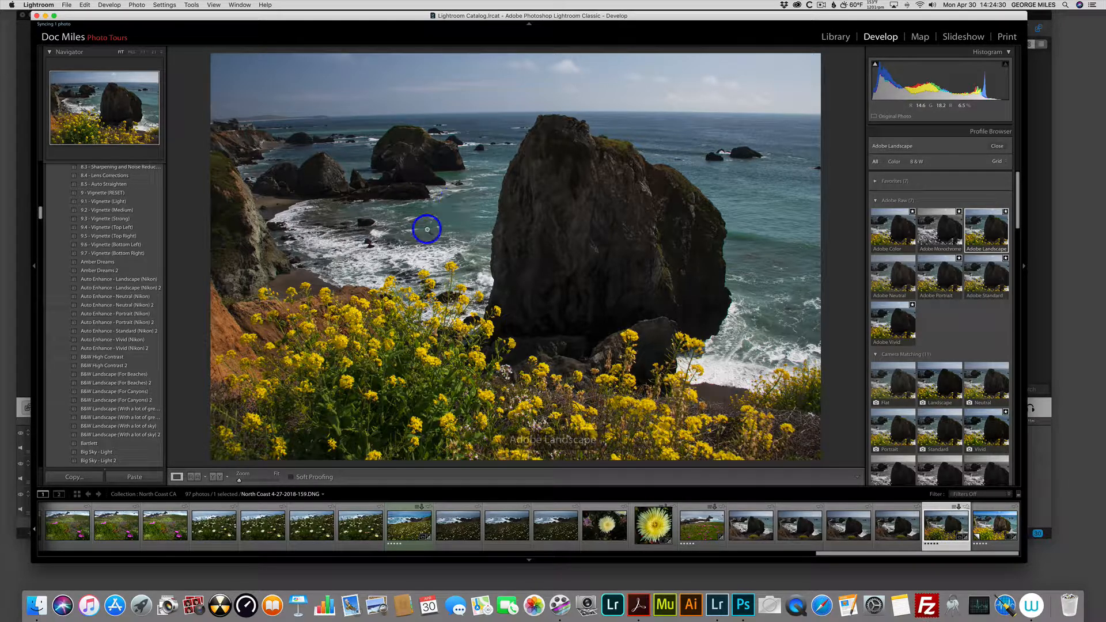
Apply the Adobe Portrait profile and preview the Camera Flat profile among the Camera Matching profiles
click(943, 279)
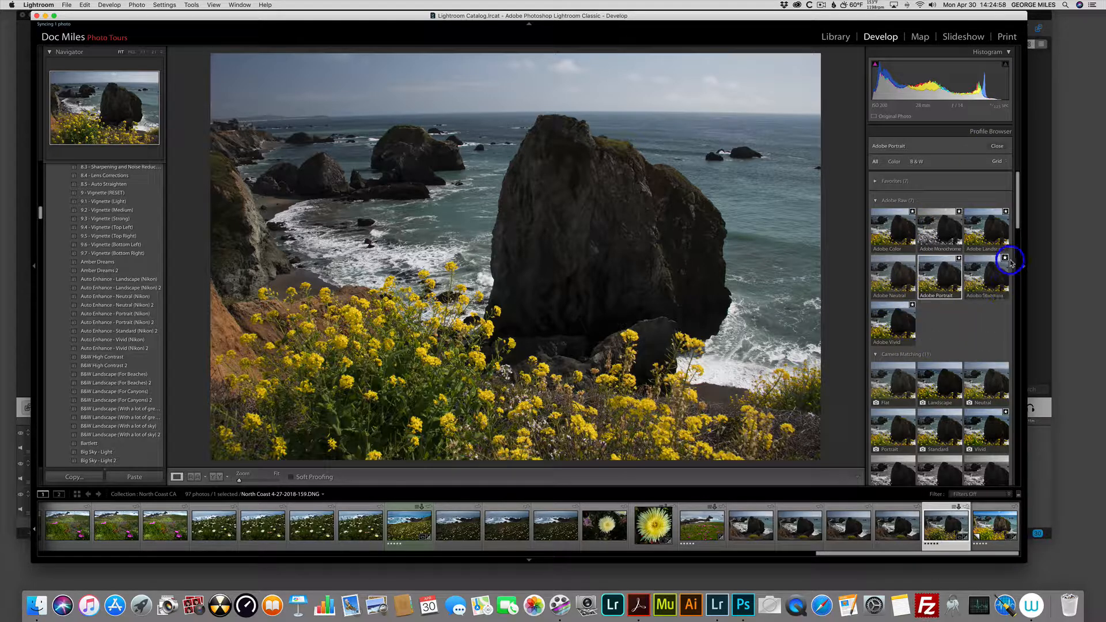
drag(1015, 216, 1012, 242)
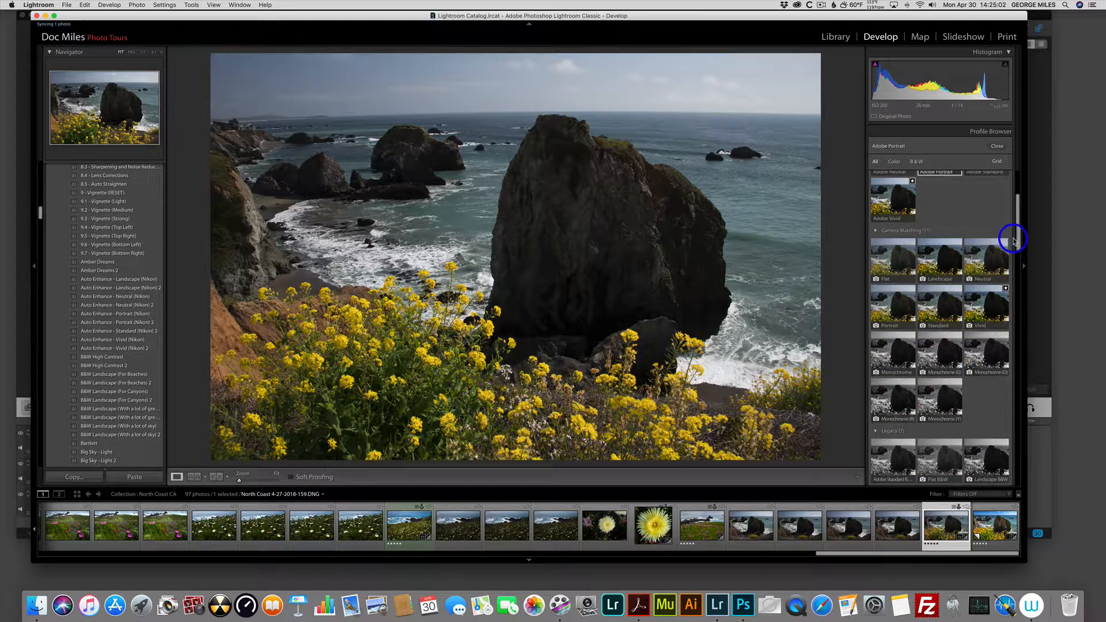
scroll(1001, 233, down, 1)
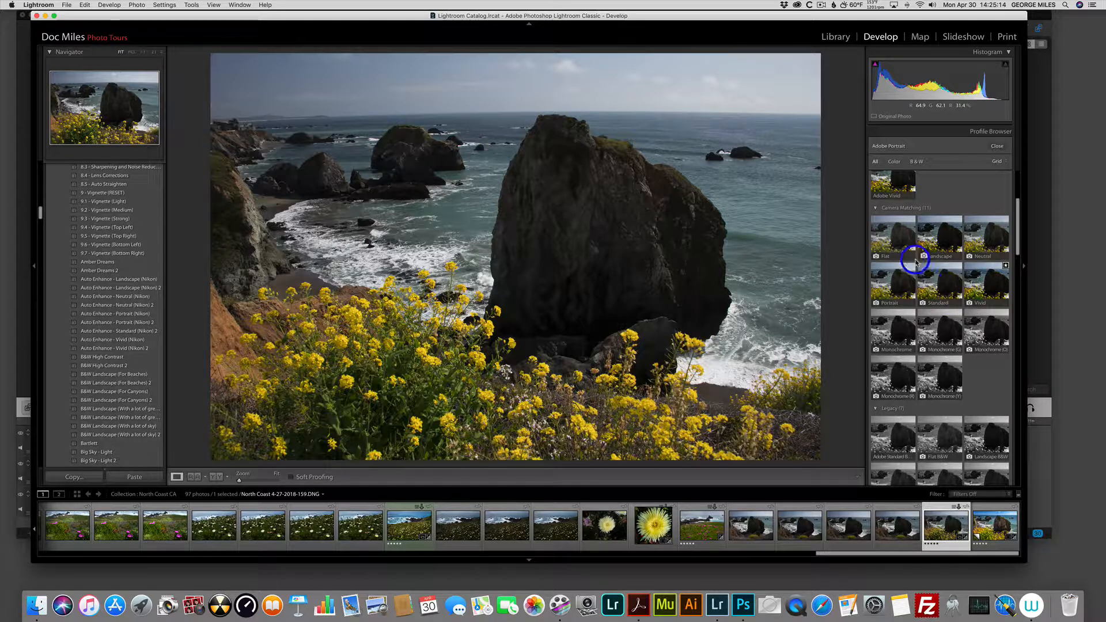
click(896, 251)
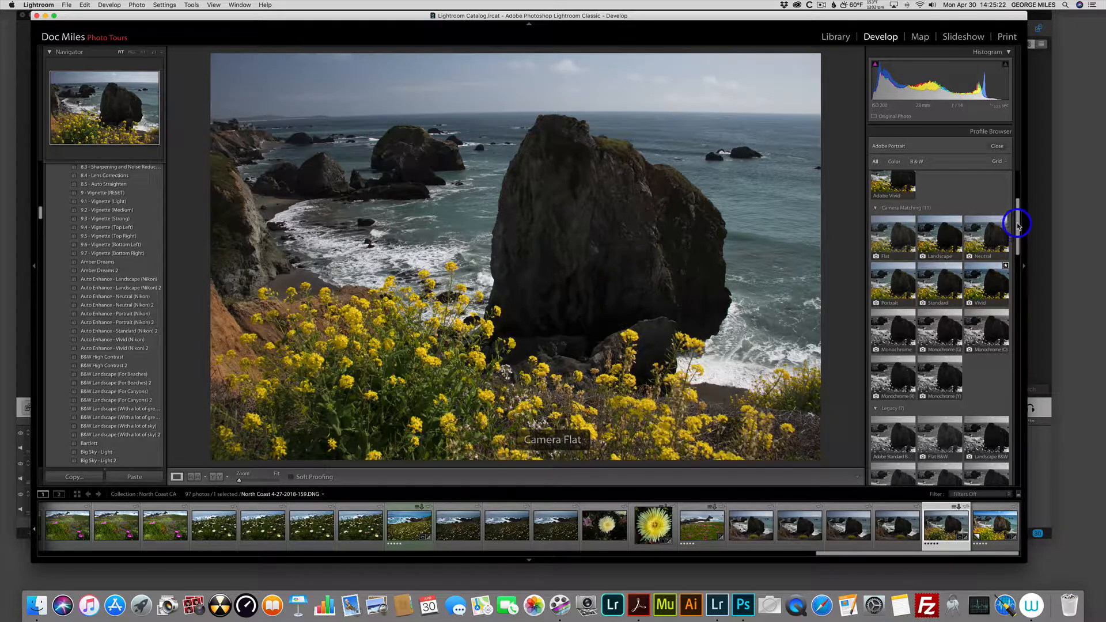
drag(1017, 222, 1015, 194)
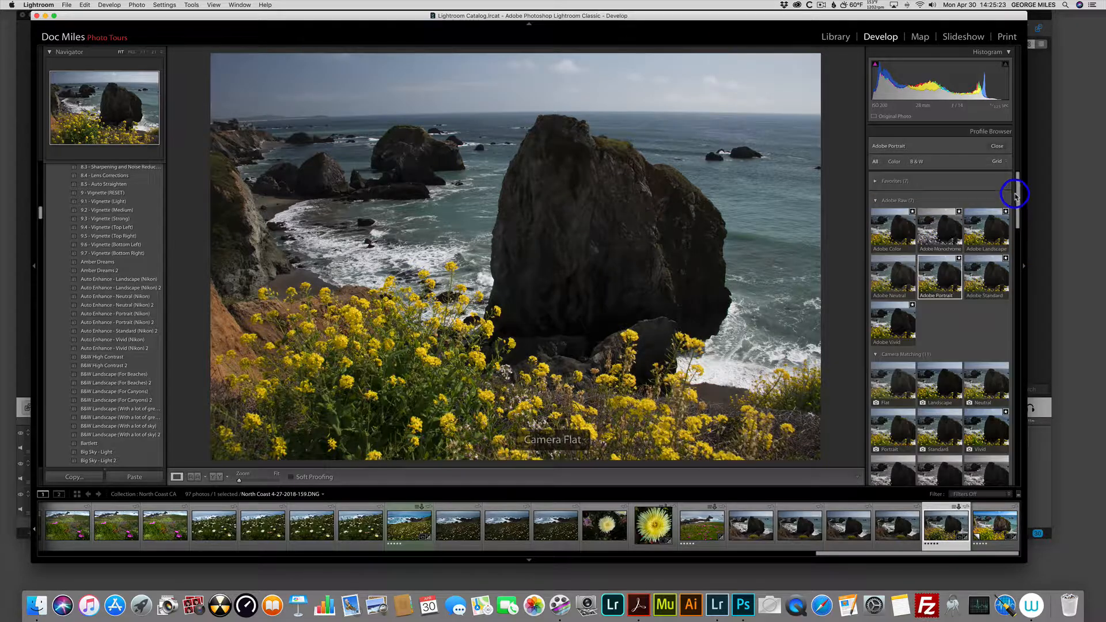
Try the Adobe Monochrome profile on the photo, and switch to Adobe Landscape
click(920, 235)
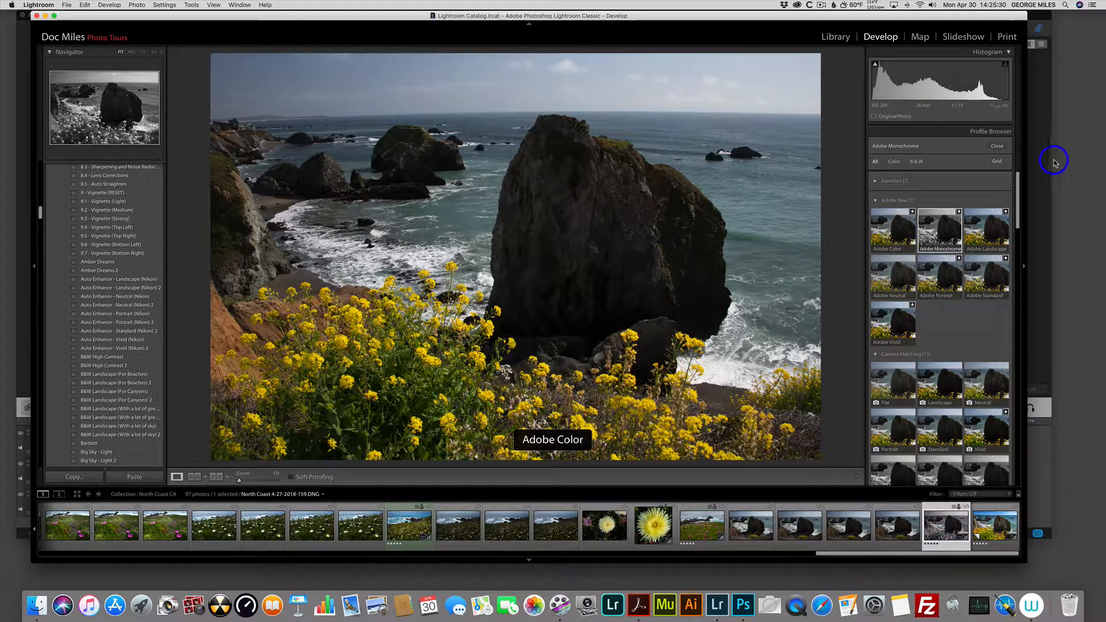
click(936, 235)
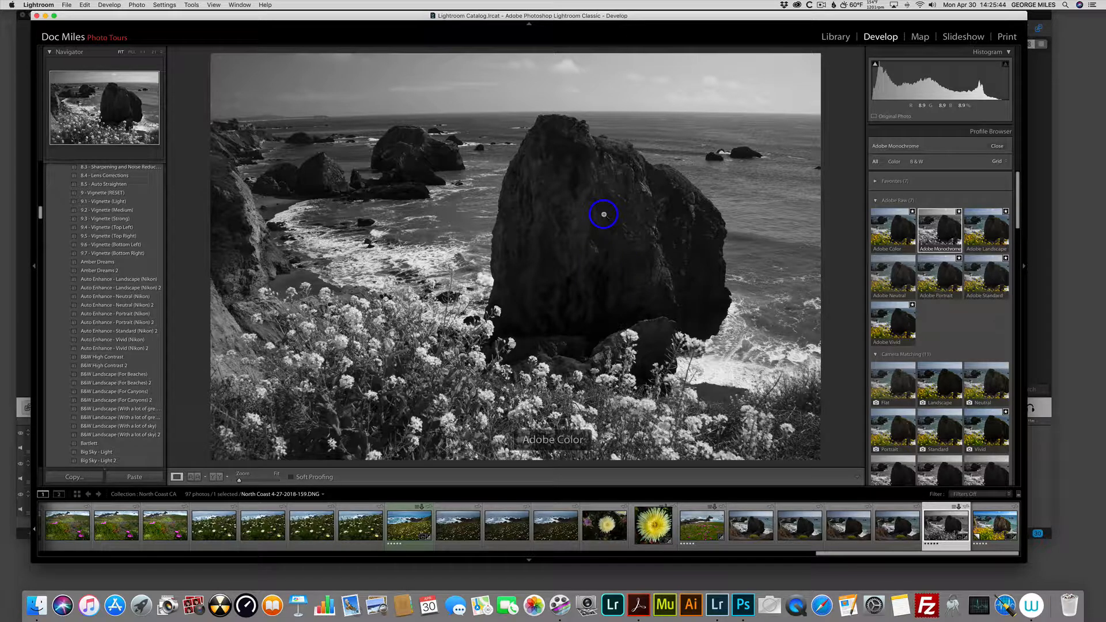
click(999, 239)
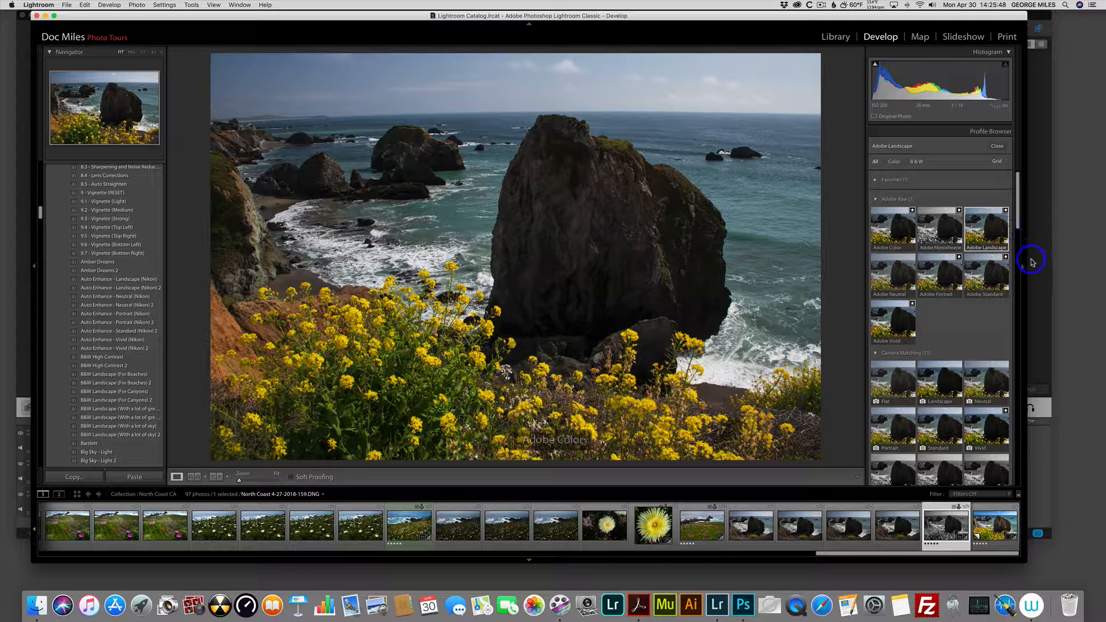
Look through the Camera Matching and Legacy profile groups and their black-and-white previews
click(1017, 296)
click(1017, 299)
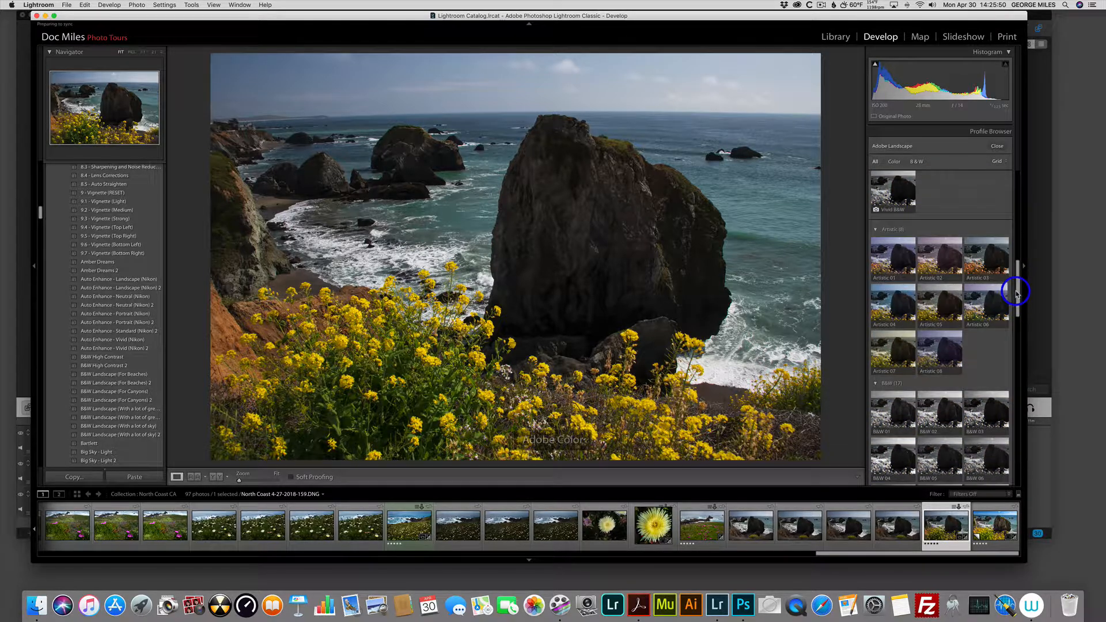
scroll(1010, 264, up, 5)
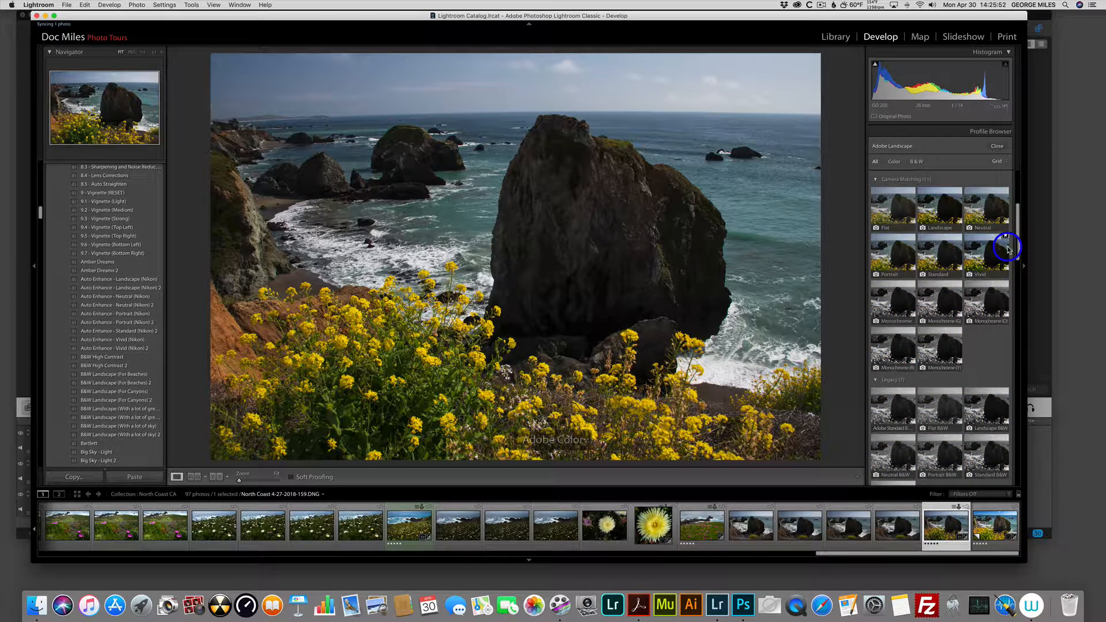
click(1005, 237)
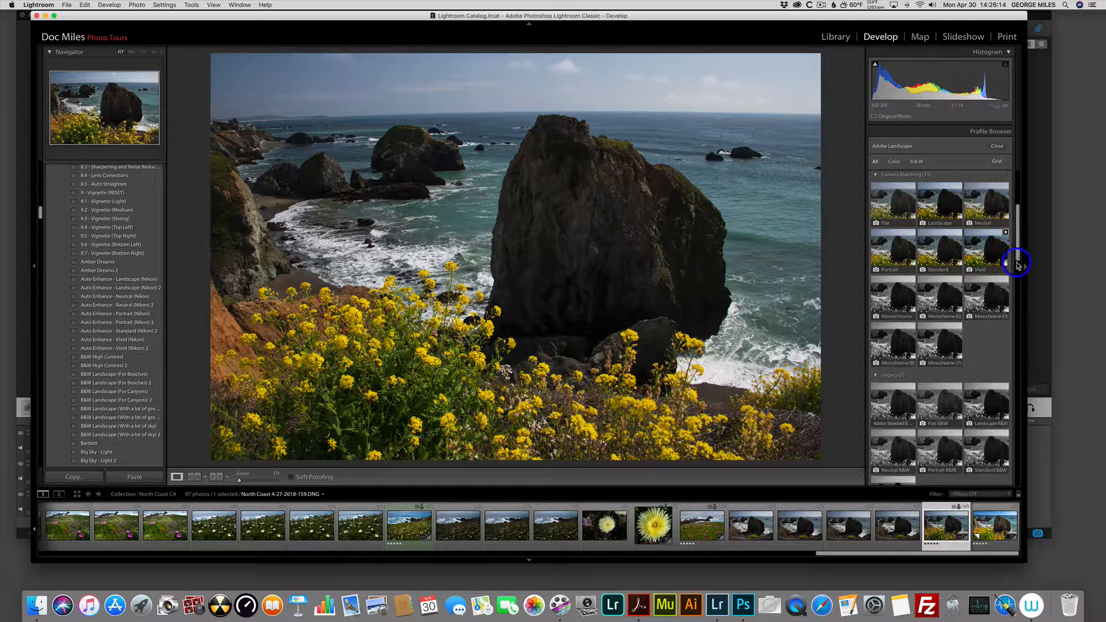
scroll(1017, 271, down, 5)
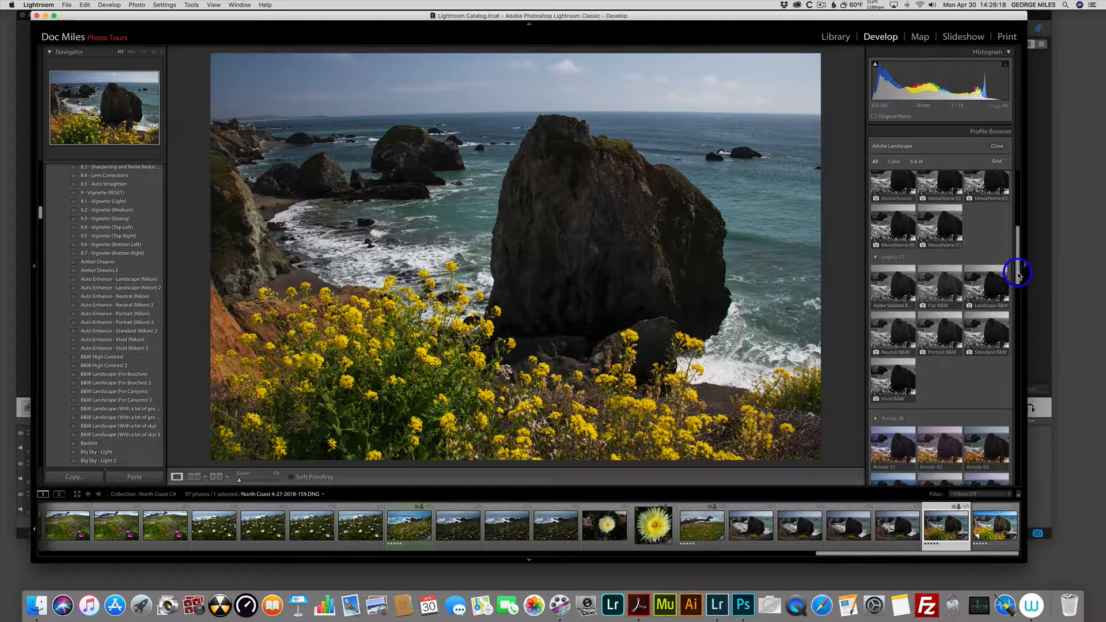
scroll(1017, 274, up, 1)
click(1003, 303)
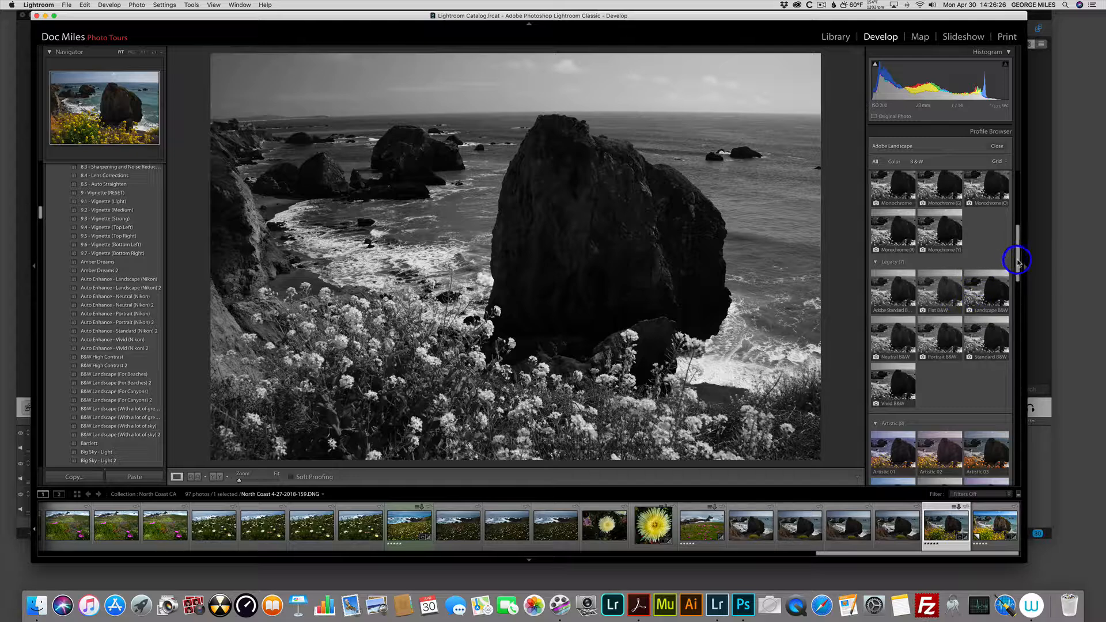
Apply the Artistic 03 profile from the Artistic group to the photo
drag(1012, 271, 1007, 301)
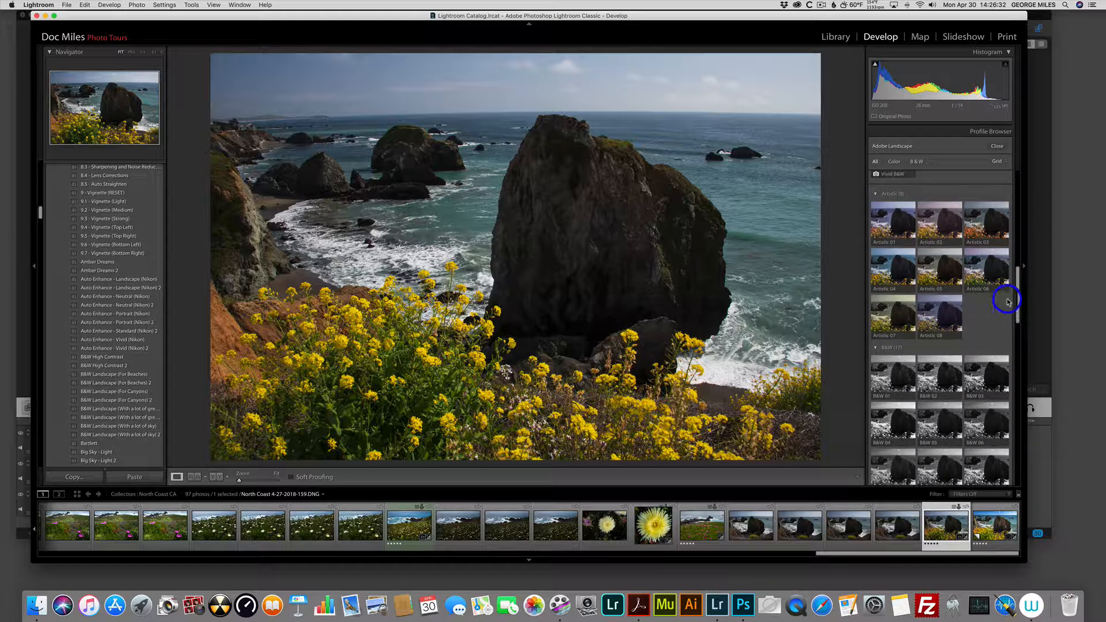
click(980, 239)
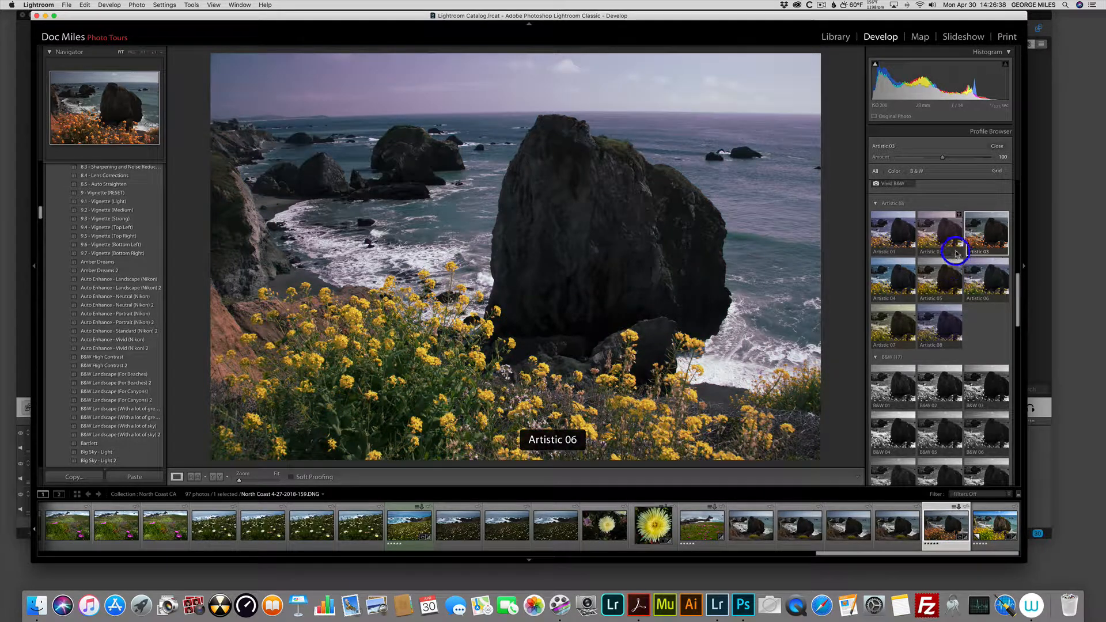
click(983, 238)
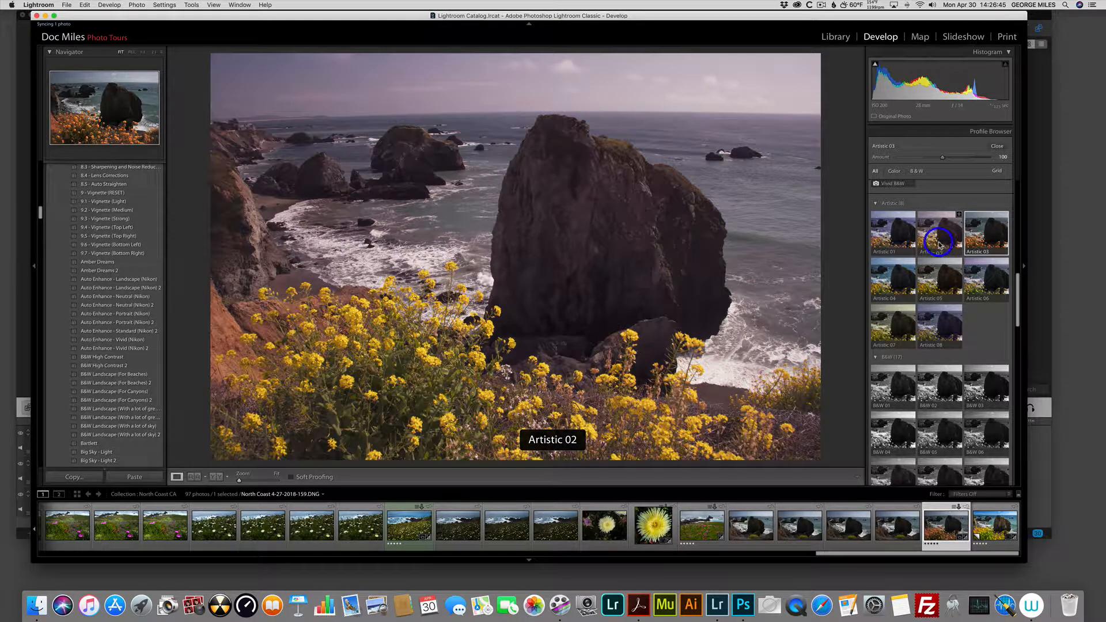
Try the Artistic 05 and Artistic 08 profiles, and the Red, Yellow and Green Filter profiles of the B&W group
click(944, 283)
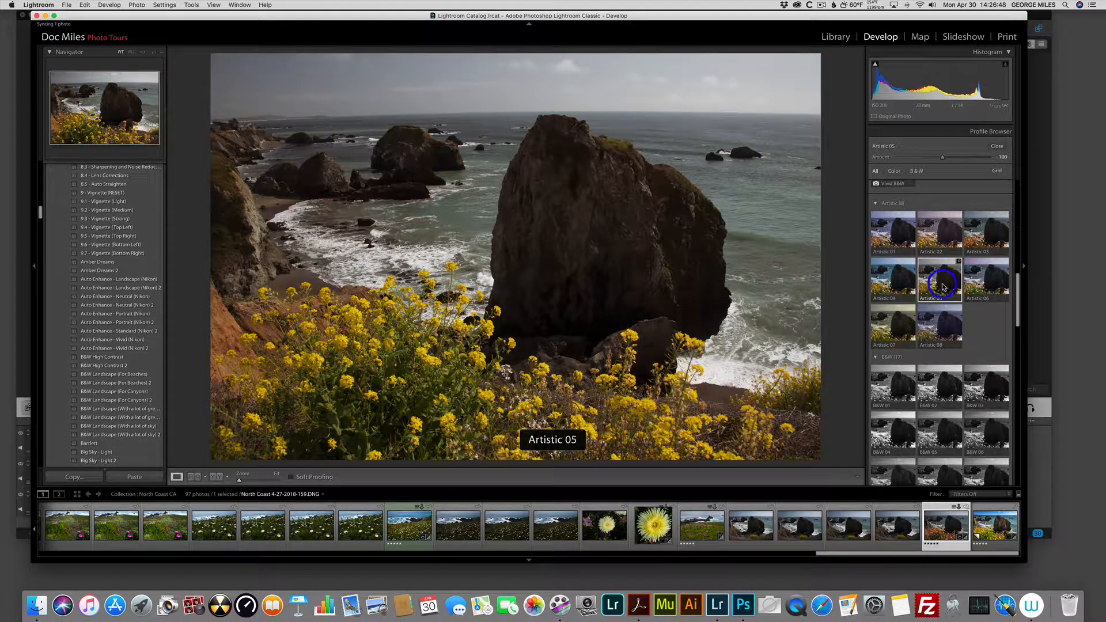
click(938, 333)
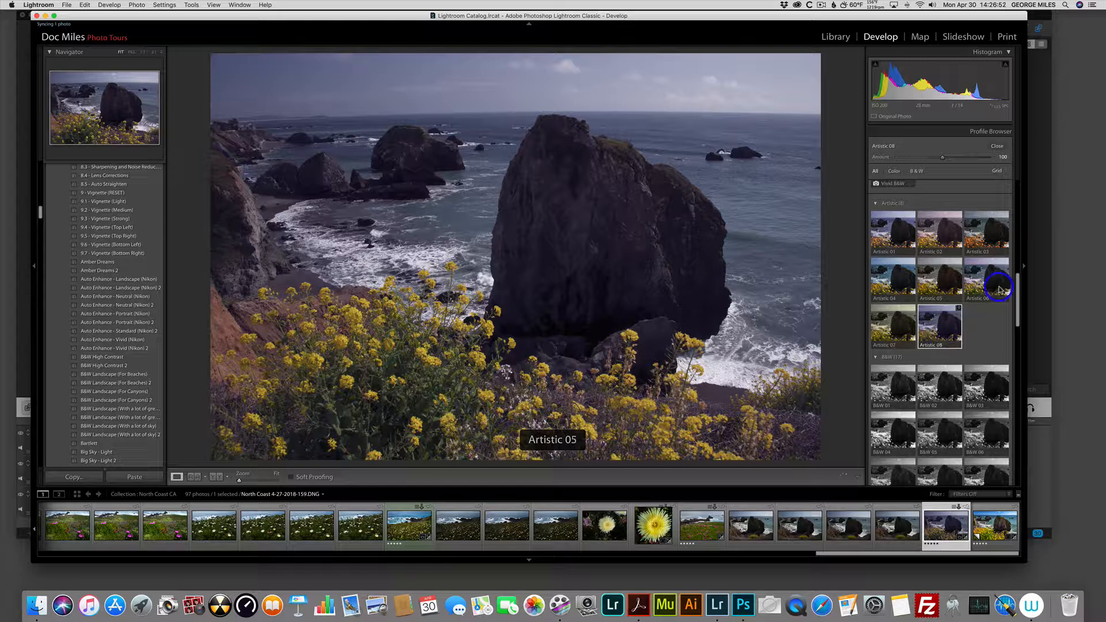
drag(1016, 288, 1017, 318)
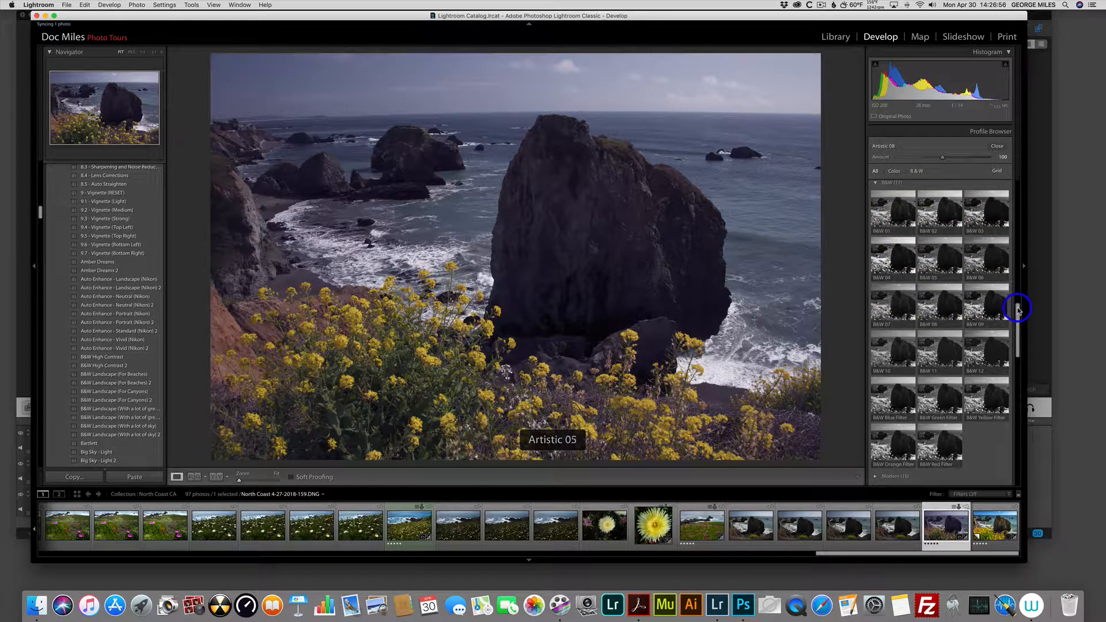
scroll(1018, 309, up, 2)
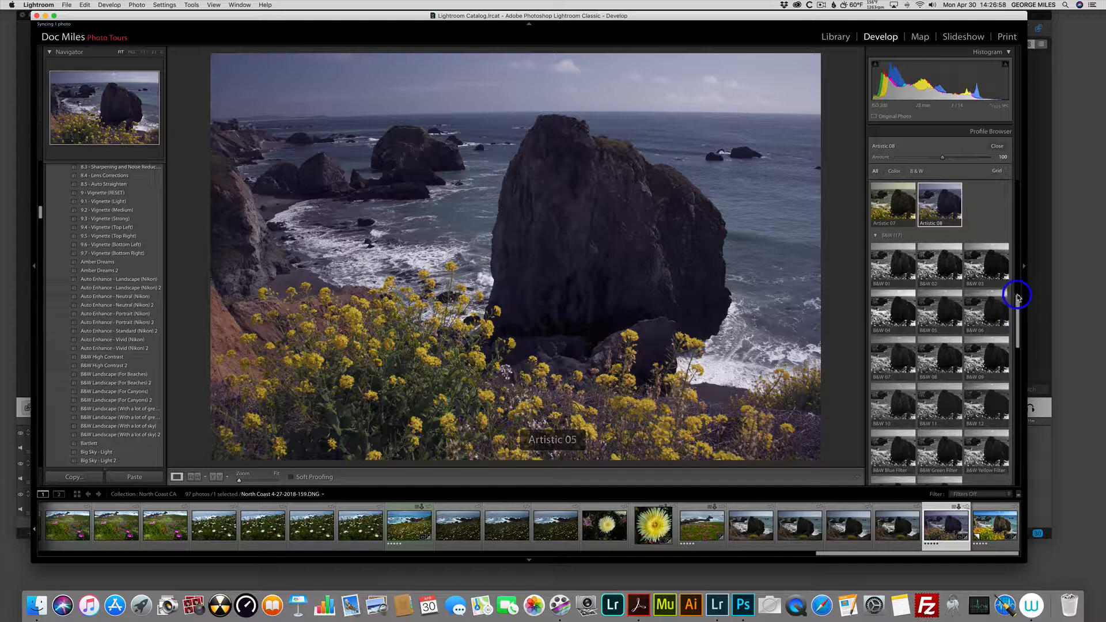
drag(1015, 309, 1017, 320)
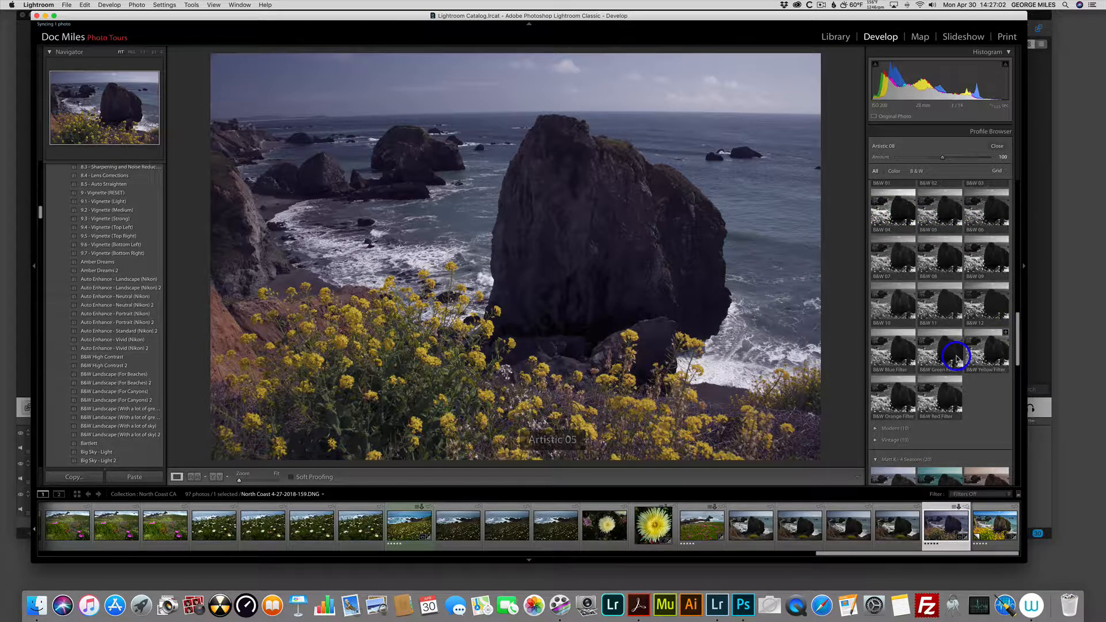
click(944, 397)
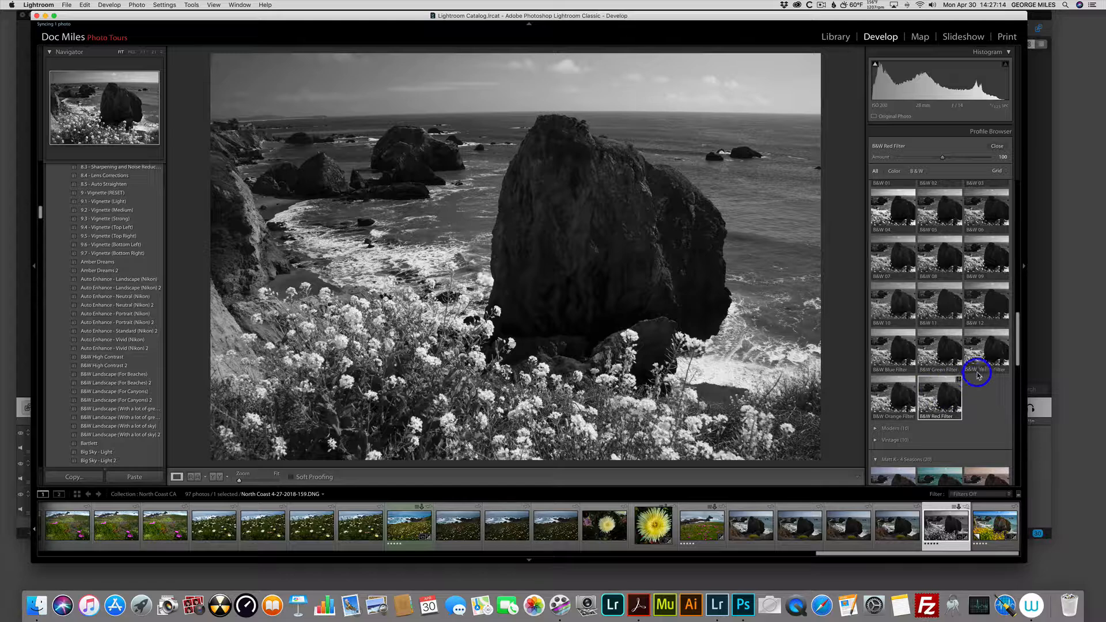
click(987, 355)
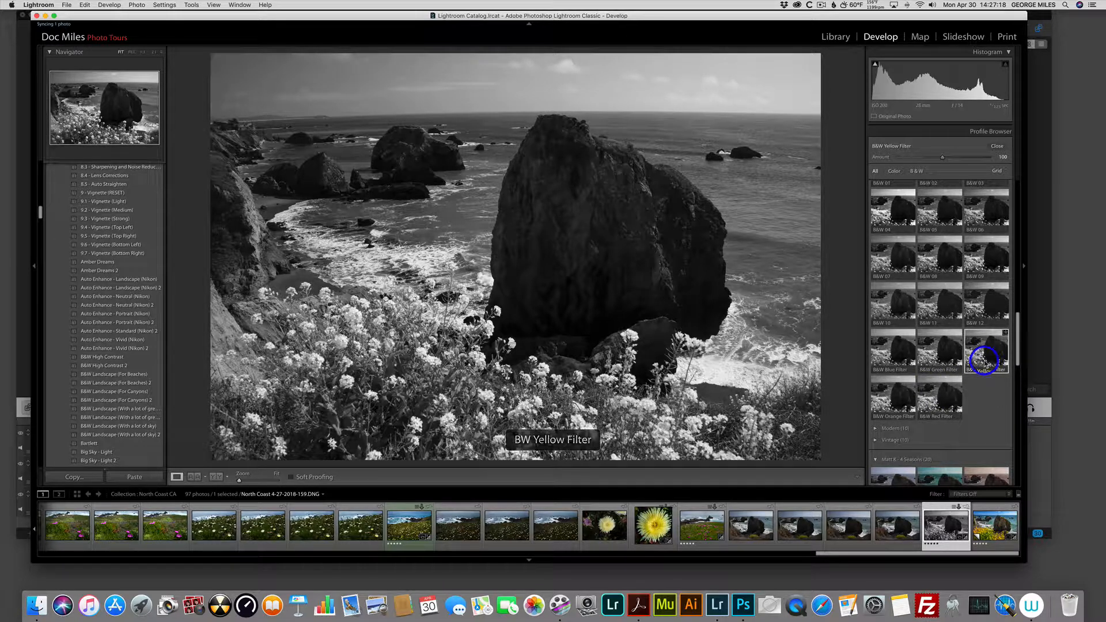
click(942, 356)
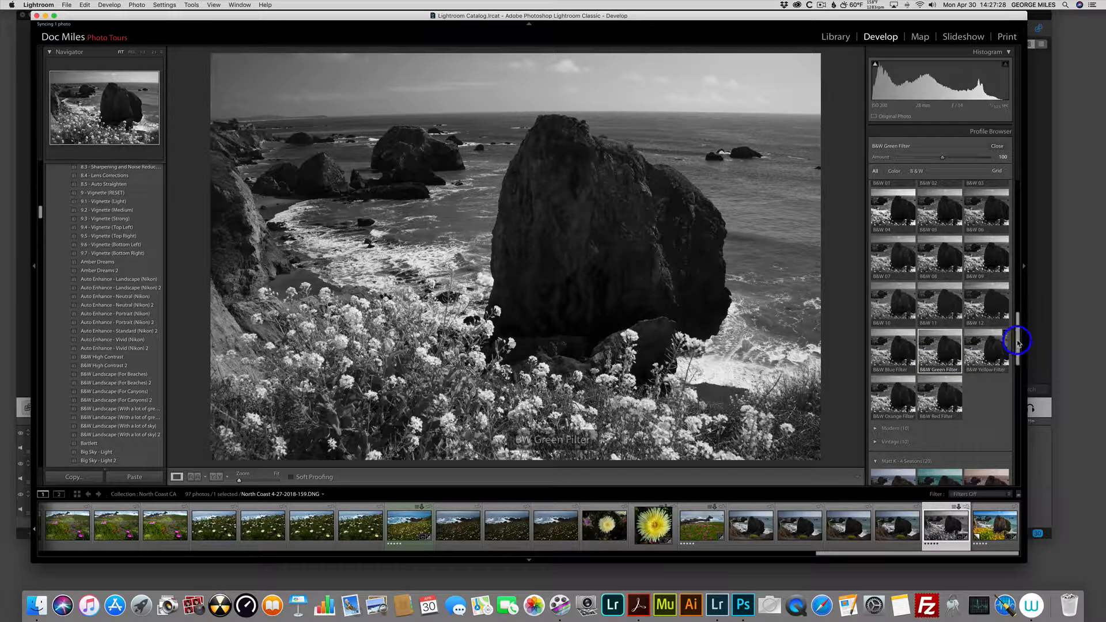
Try the Modern 01 and Modern 02 profiles from the Modern group on the photo
drag(1017, 341, 1017, 344)
scroll(1017, 352, down, 5)
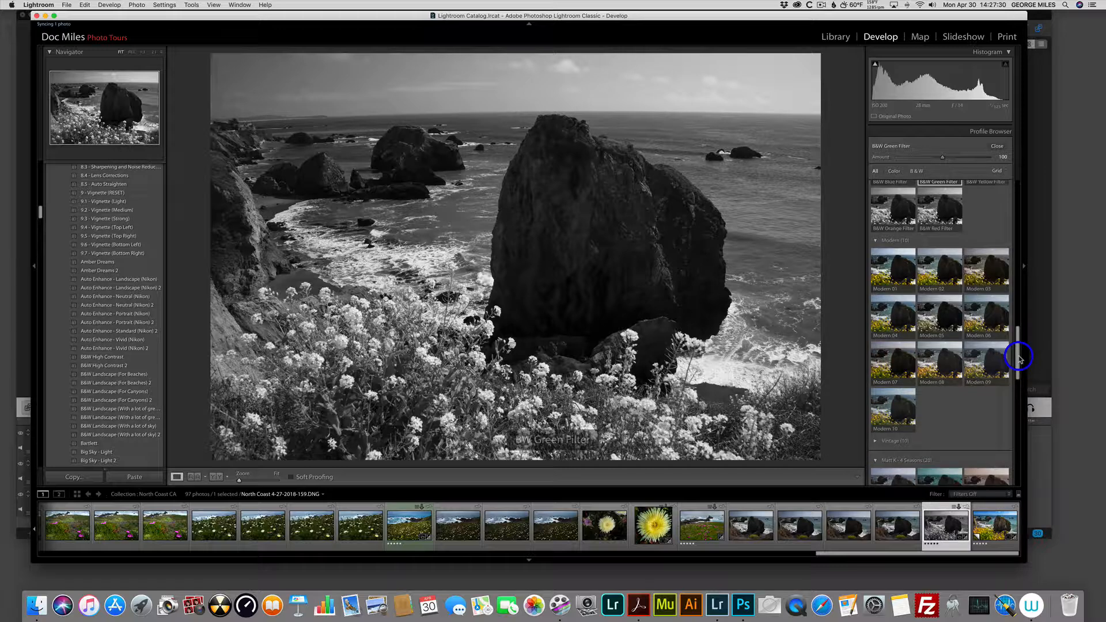
click(894, 264)
click(933, 266)
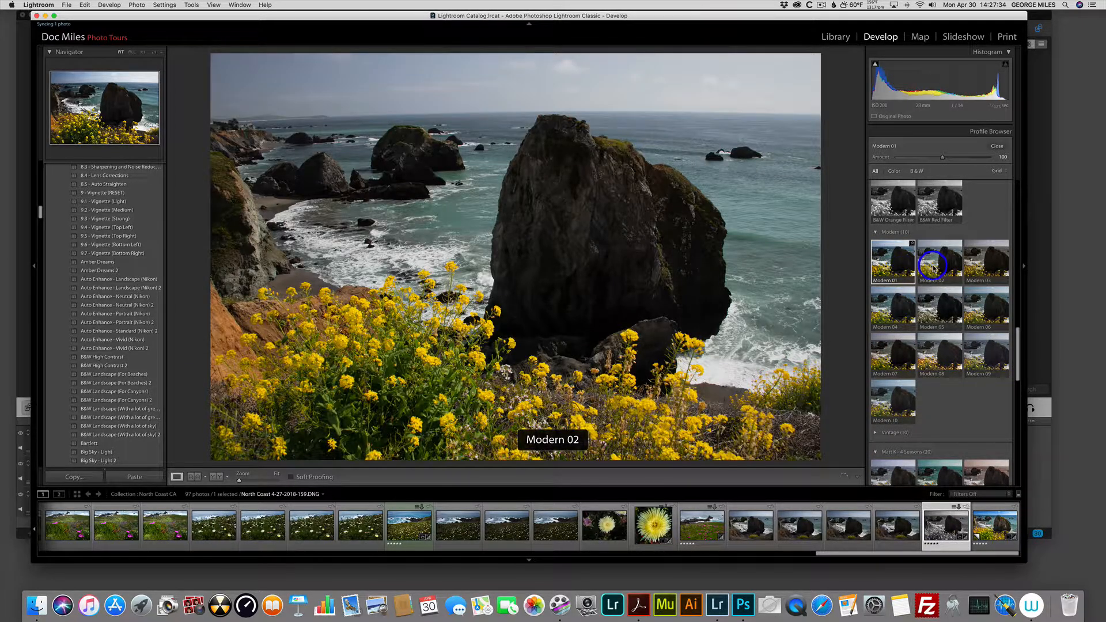
click(942, 268)
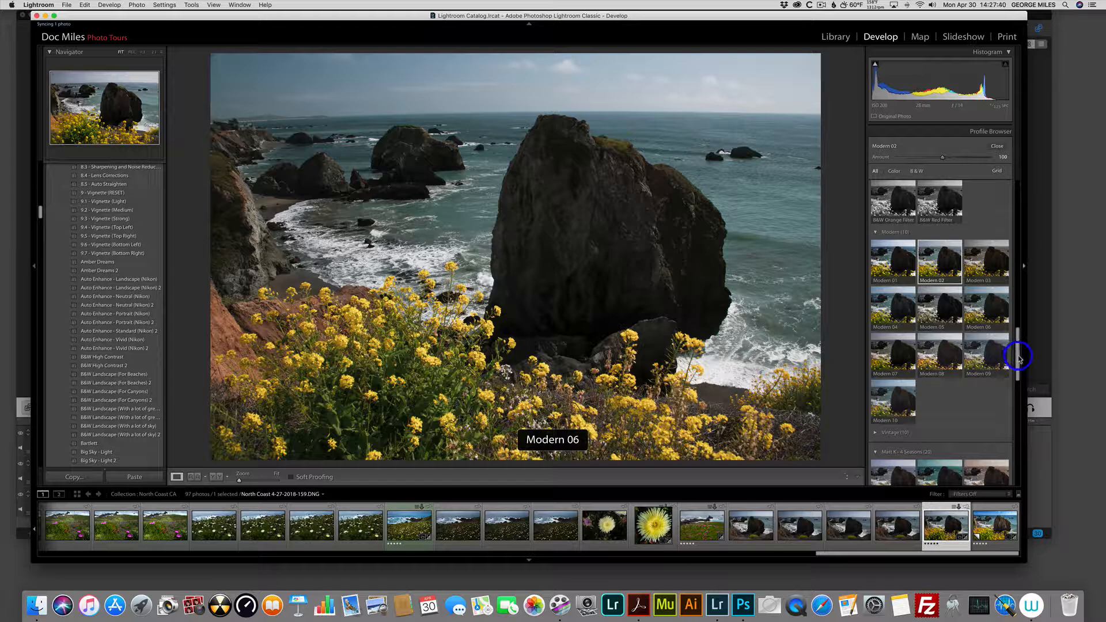
Try the Vintage 09, Vintage 08 and Vintage 05 profiles from the Vintage group on the photo
mouse_move(1018, 370)
mouse_down()
mouse_move(1018, 388)
mouse_move(1015, 343)
mouse_move(1016, 357)
mouse_up()
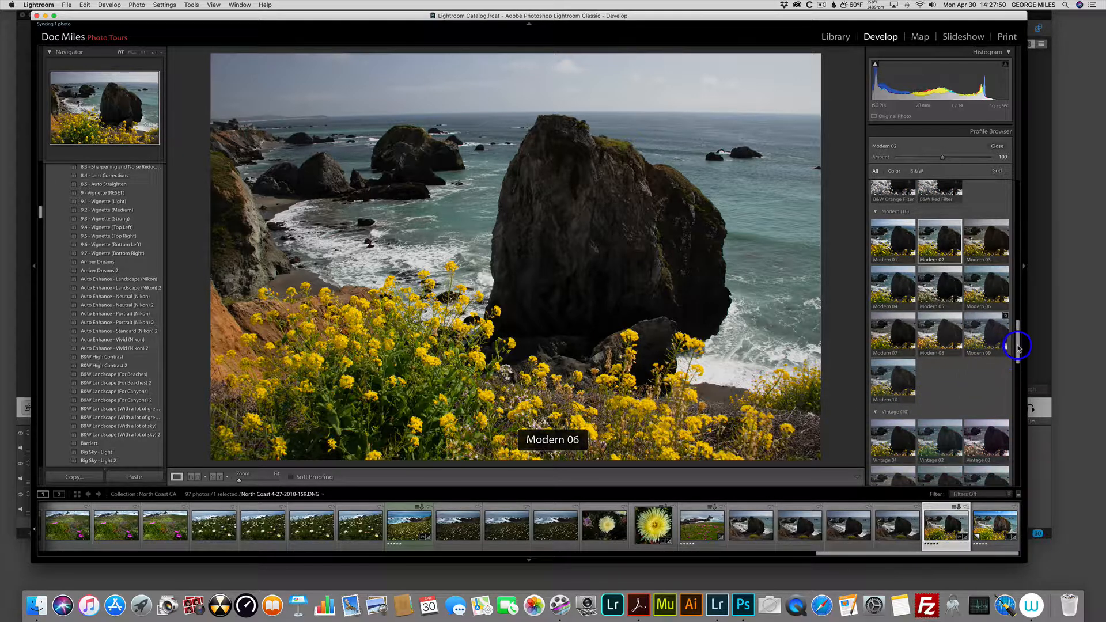
drag(1017, 344, 1017, 364)
scroll(1017, 368, down, 2)
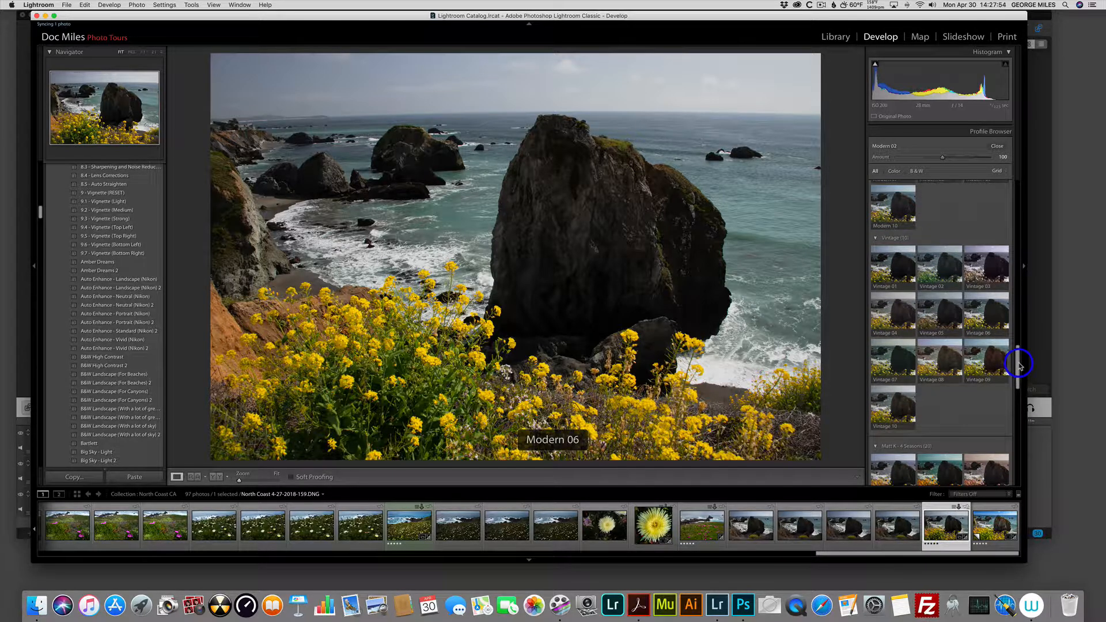
click(986, 363)
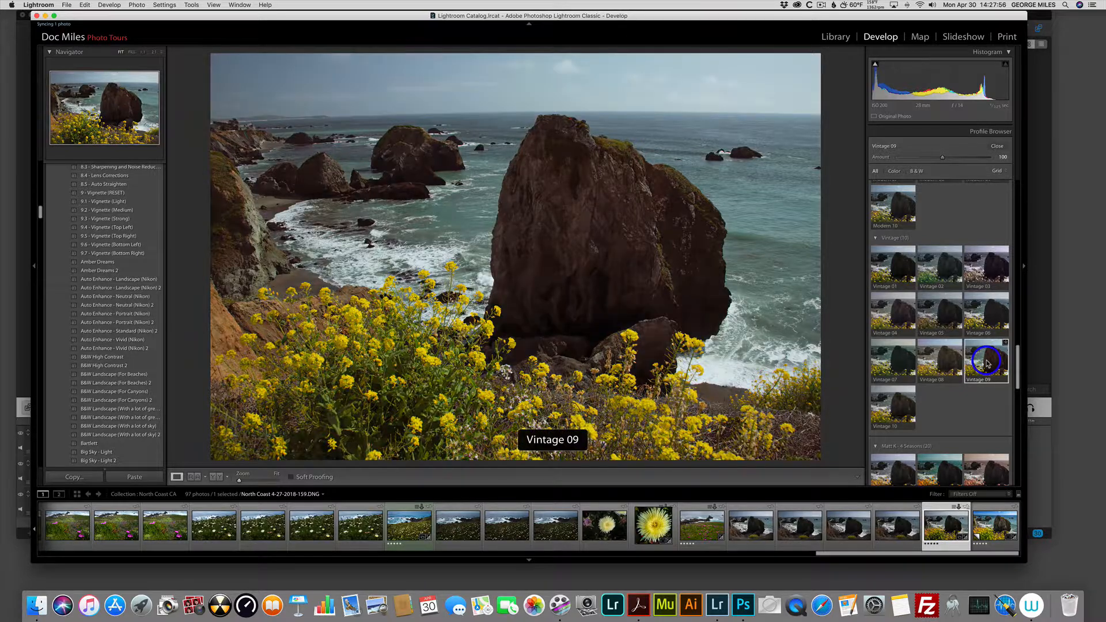
click(940, 369)
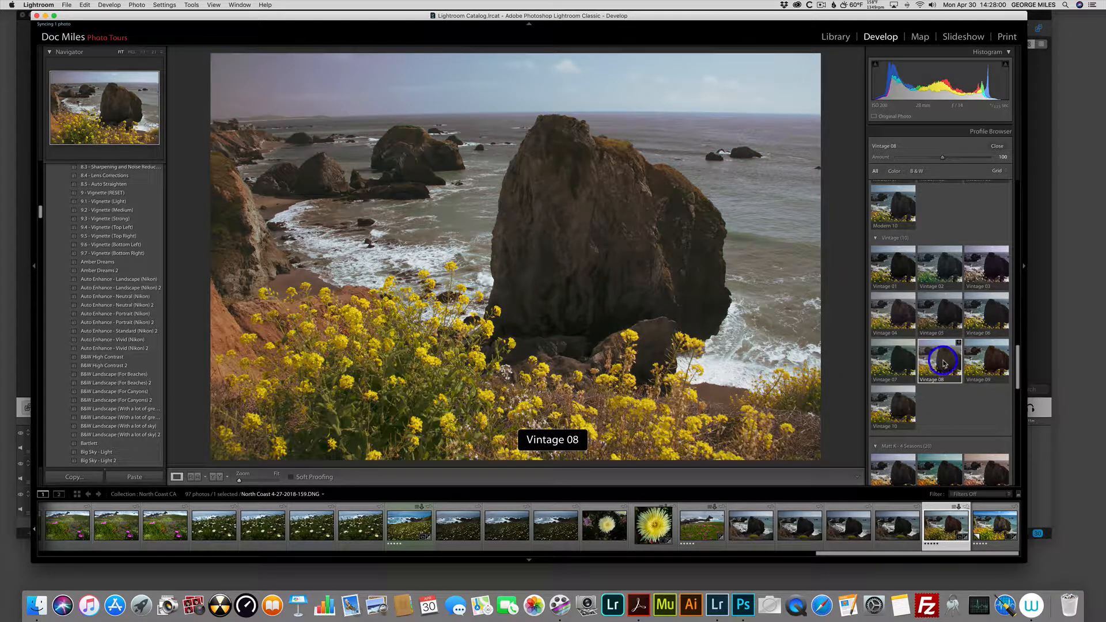
click(944, 321)
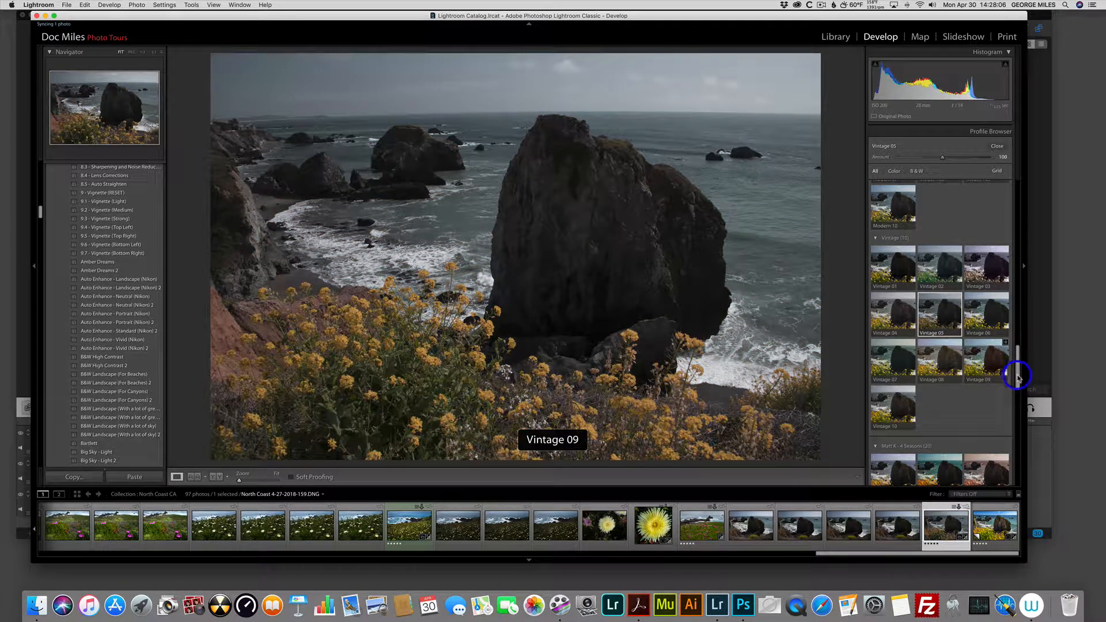
Try the Summer 2 and Summer 4 seasonal profiles and the Platinum black-and-white profile on the photo
drag(1017, 375, 1018, 411)
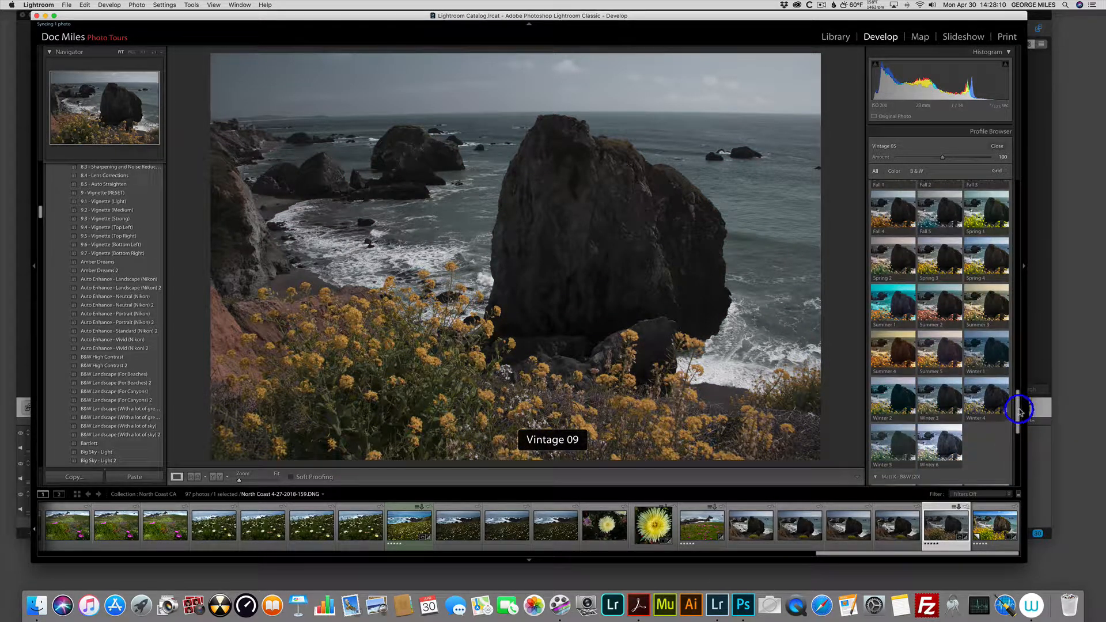
click(942, 311)
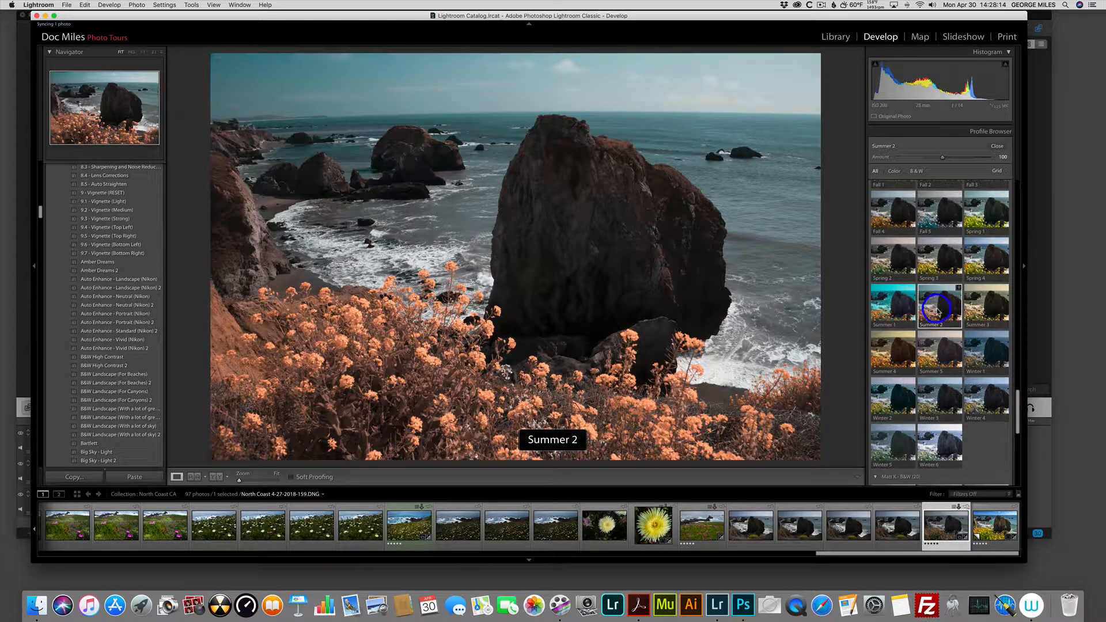
click(901, 369)
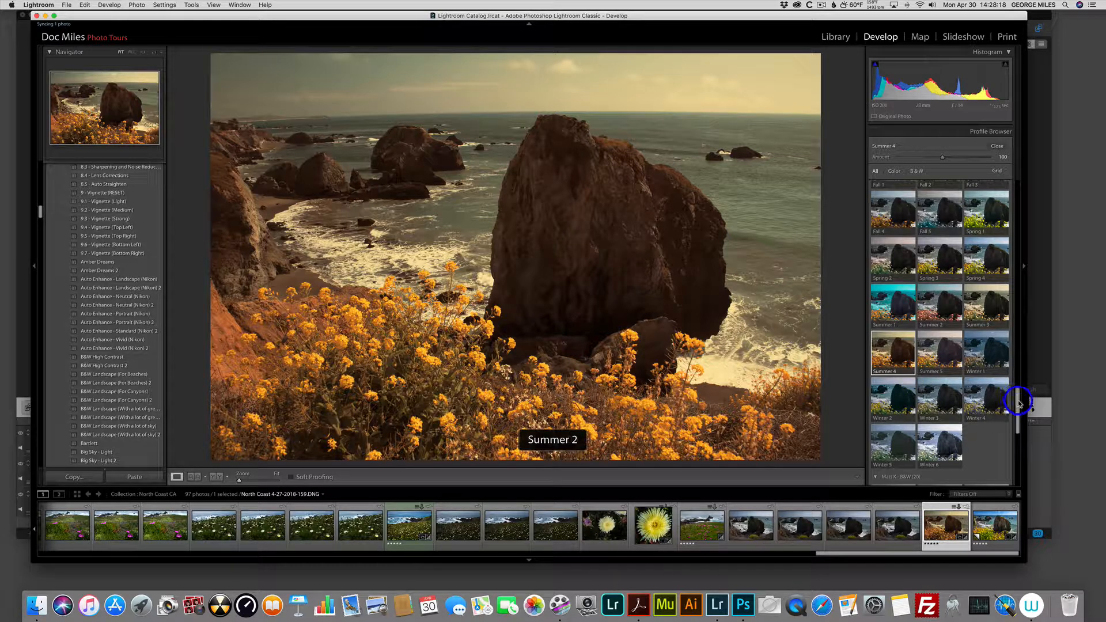
drag(1017, 403, 1019, 460)
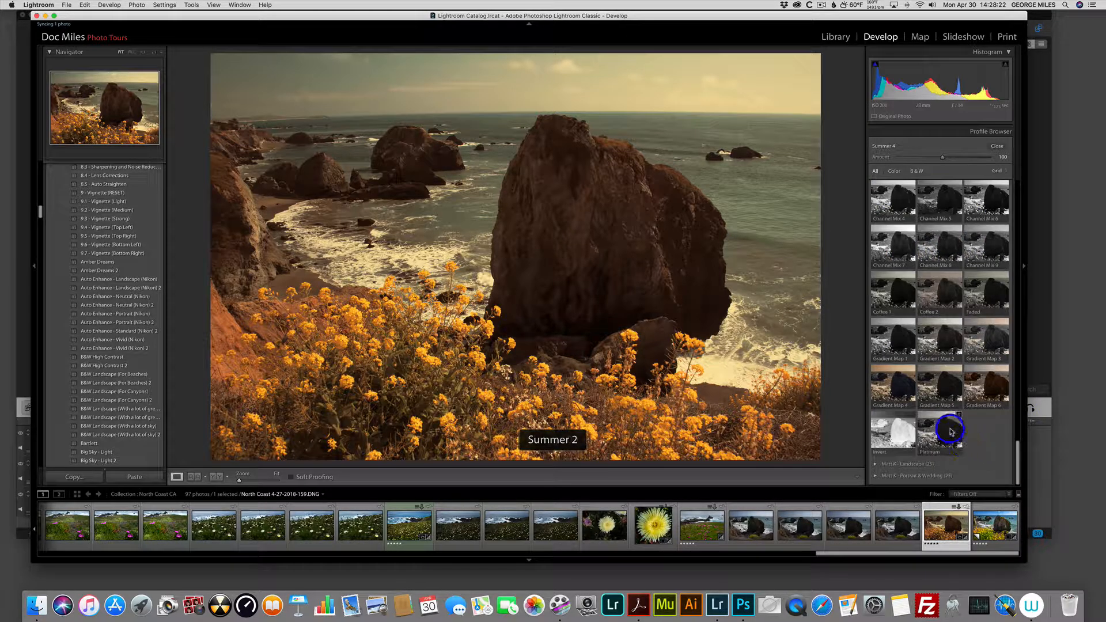
click(959, 443)
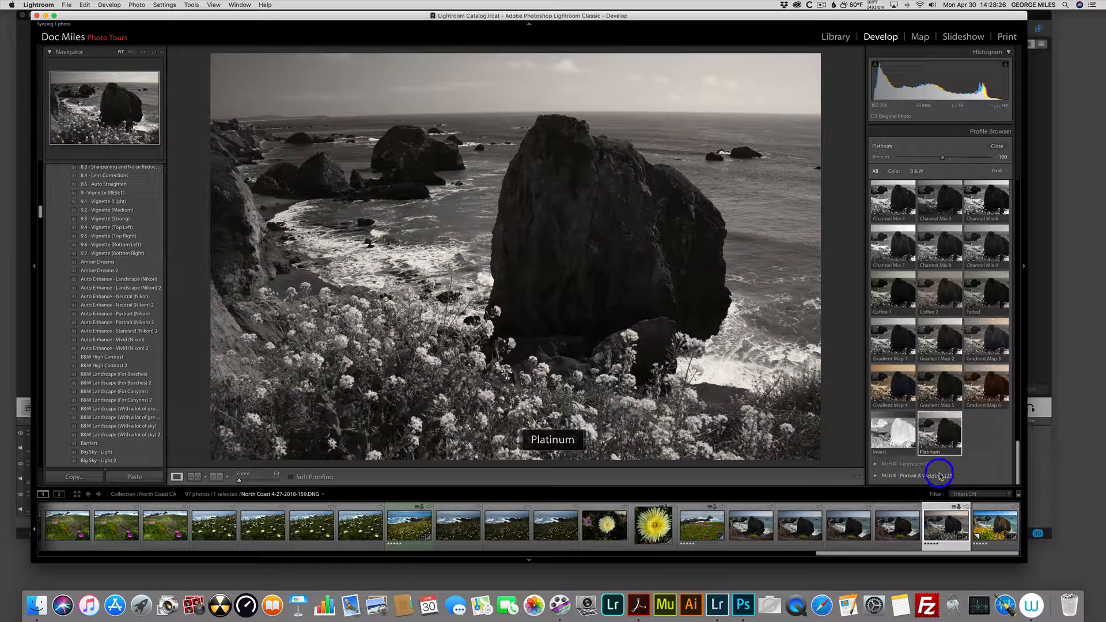
Apply the Adobe Color profile from the Adobe Raw group and close the Profile Browser
drag(1018, 449, 1000, 163)
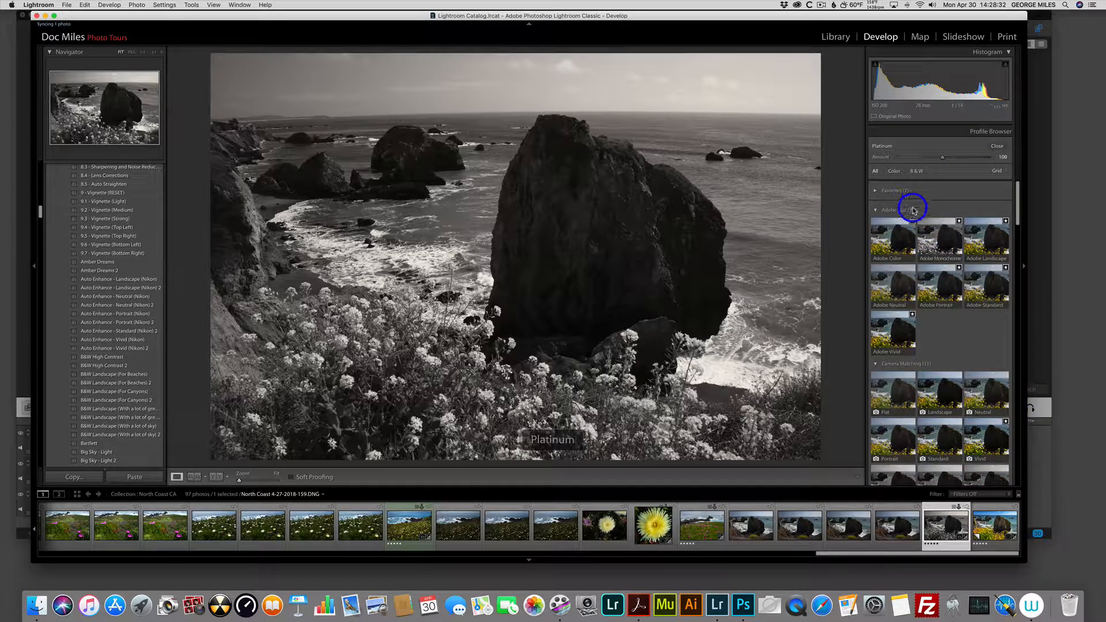
click(890, 242)
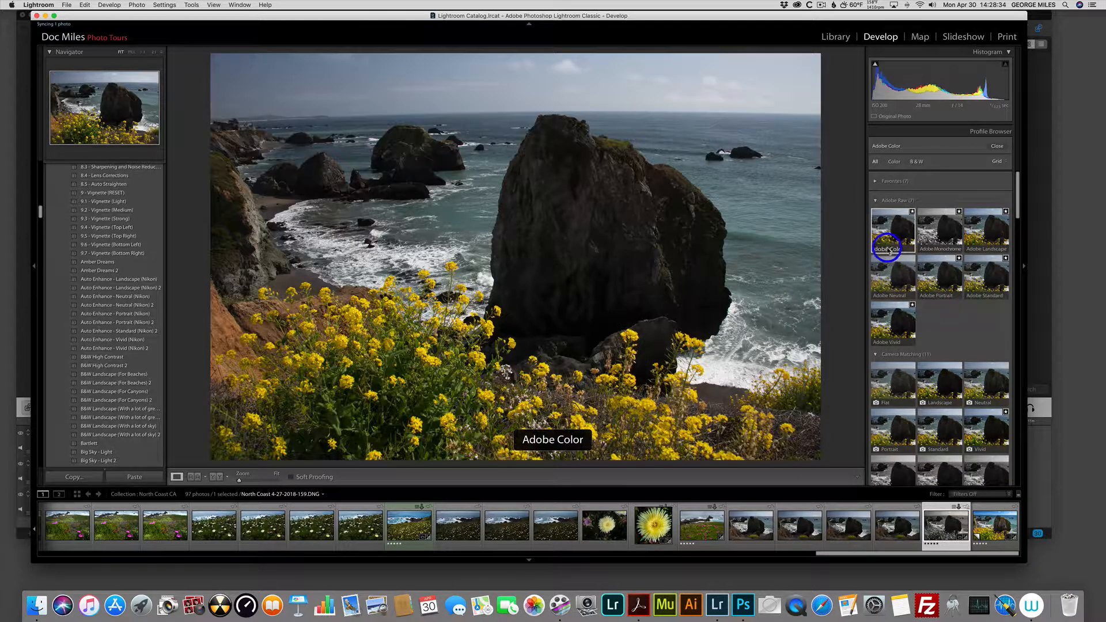
click(997, 146)
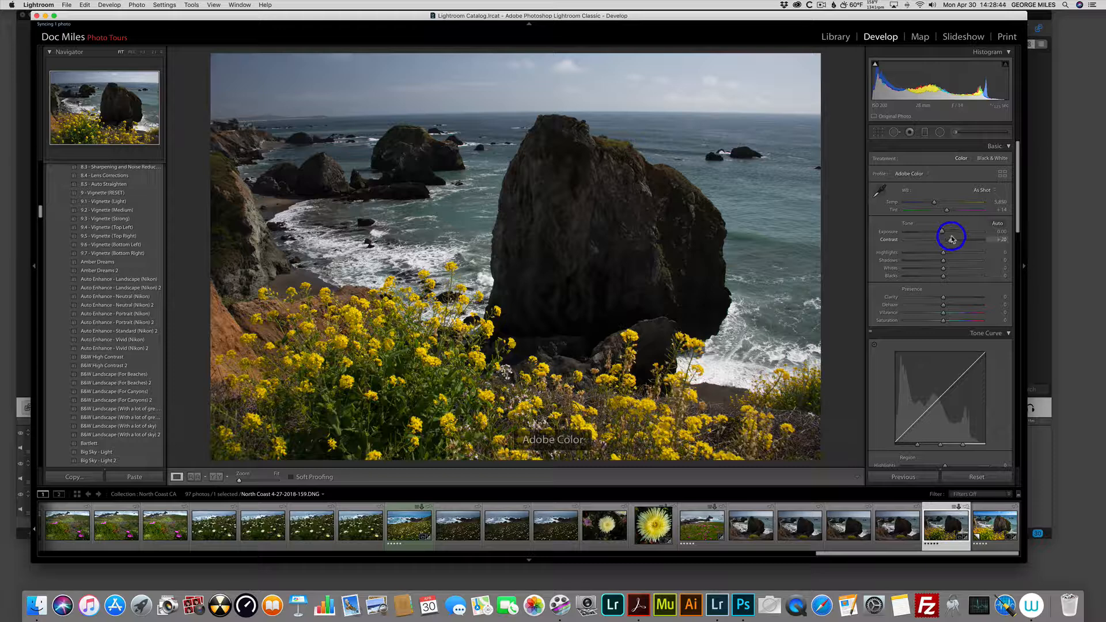
Apply the Auto tone adjustment to the photo, and raise Contrast to +27 and Clarity to +27
drag(951, 239, 927, 256)
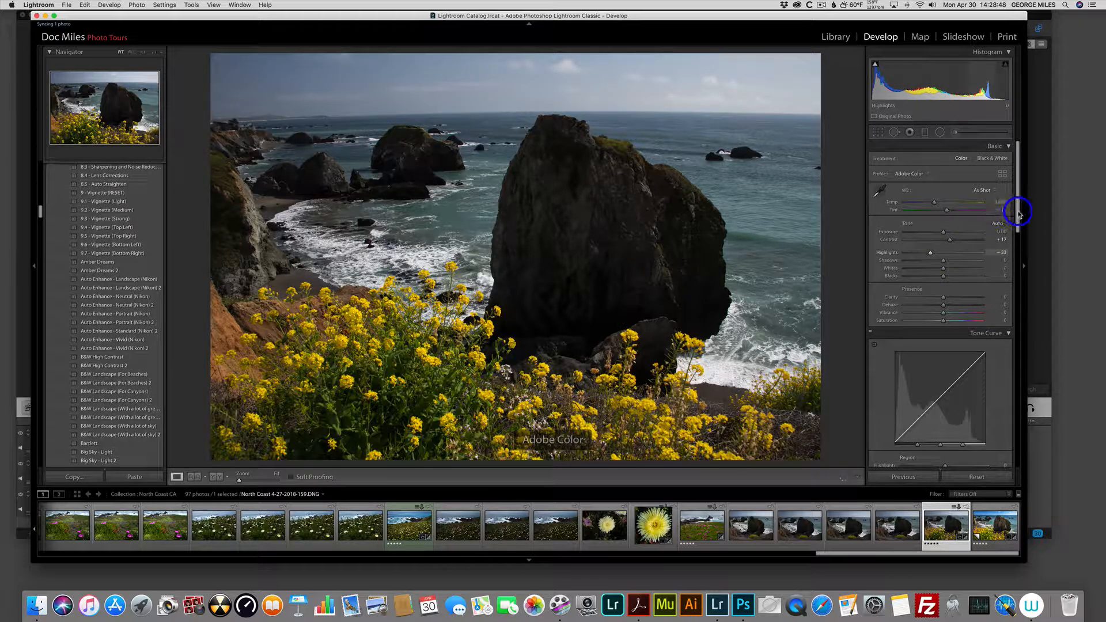
click(1001, 226)
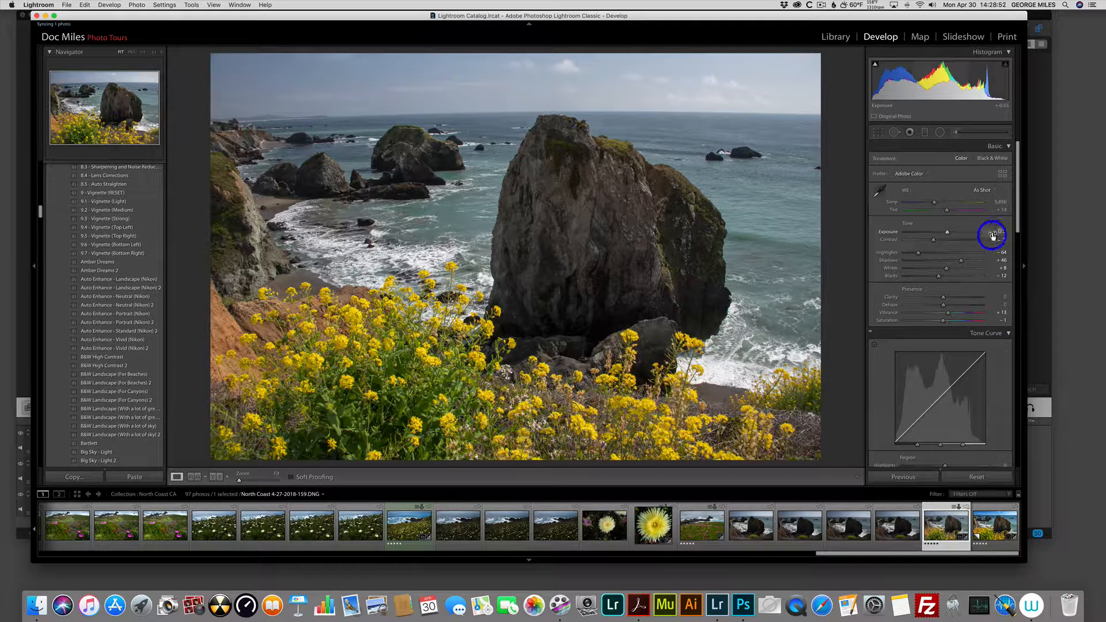
drag(937, 241, 954, 241)
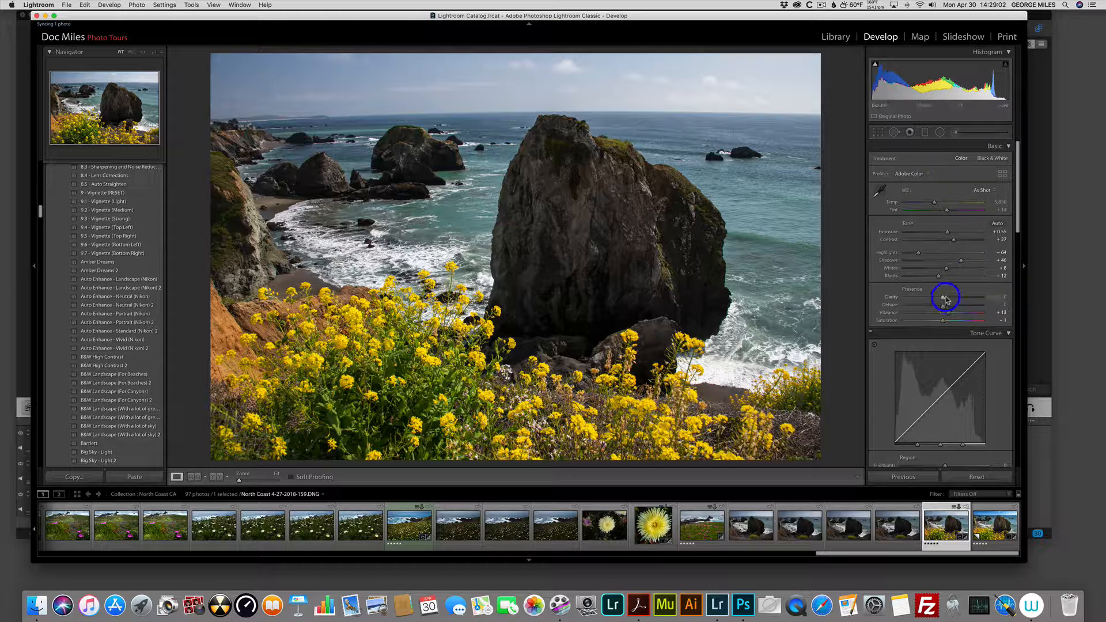
drag(943, 298, 952, 304)
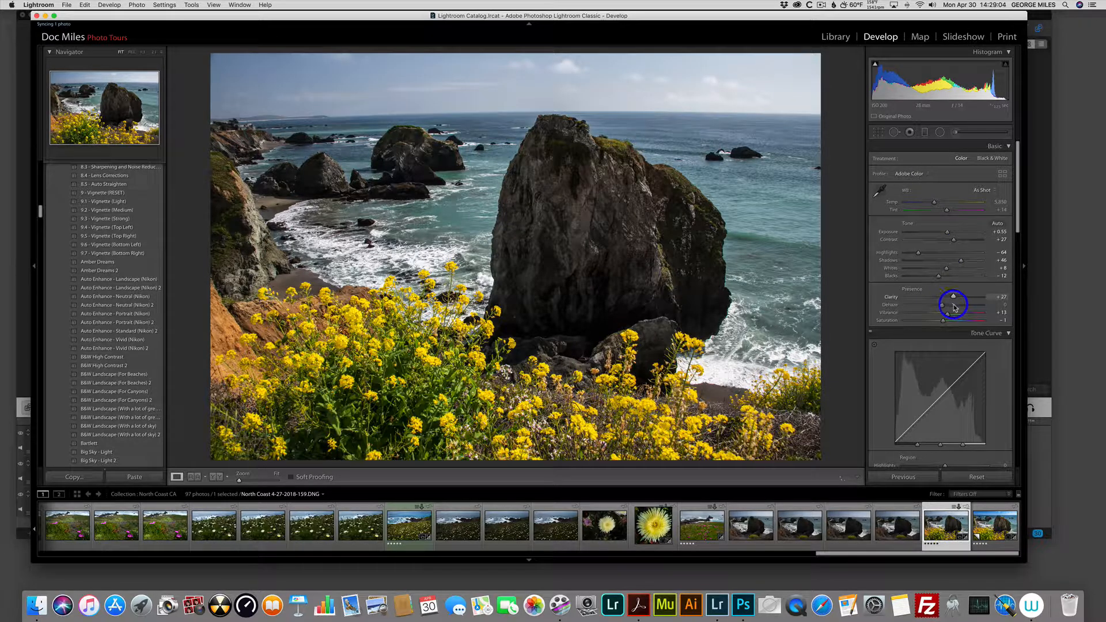